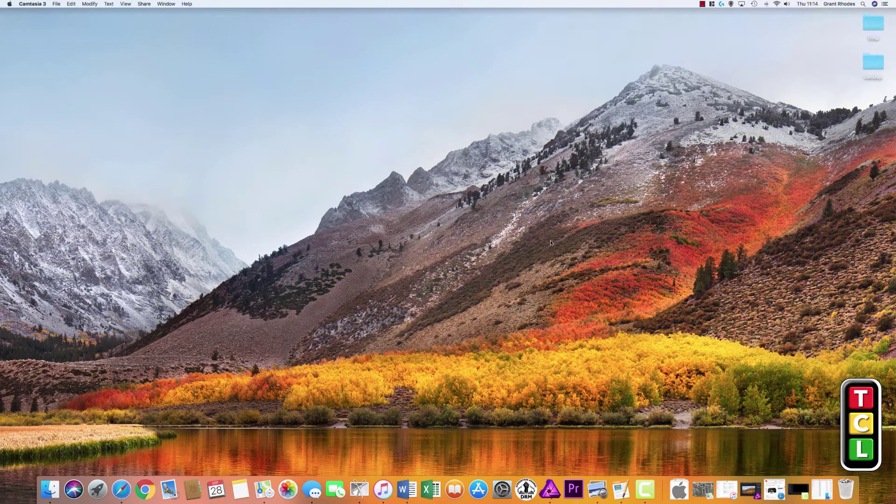
- Bring up the minimized Youtube folder window in Finder and select the images IMG_2139.JPG through IMG_2159.JPG
{"action": "left_click", "coordinate": [821, 488]}
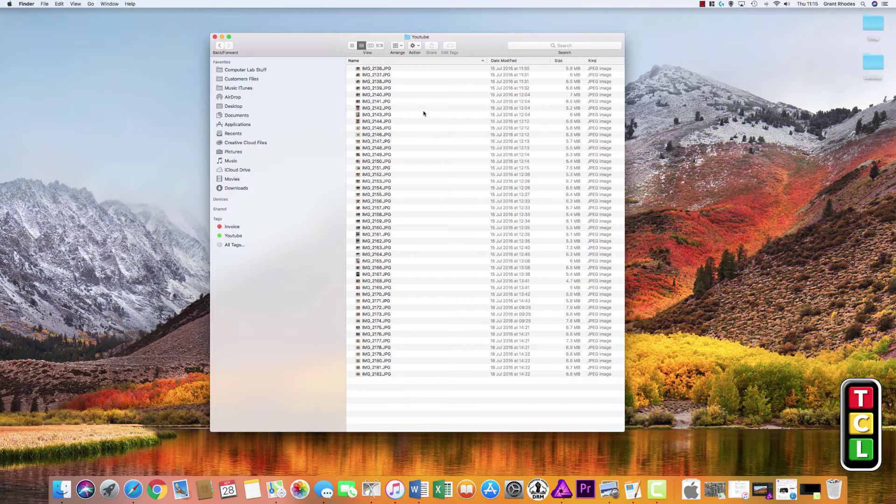
{"action": "left_click", "coordinate": [379, 69]}
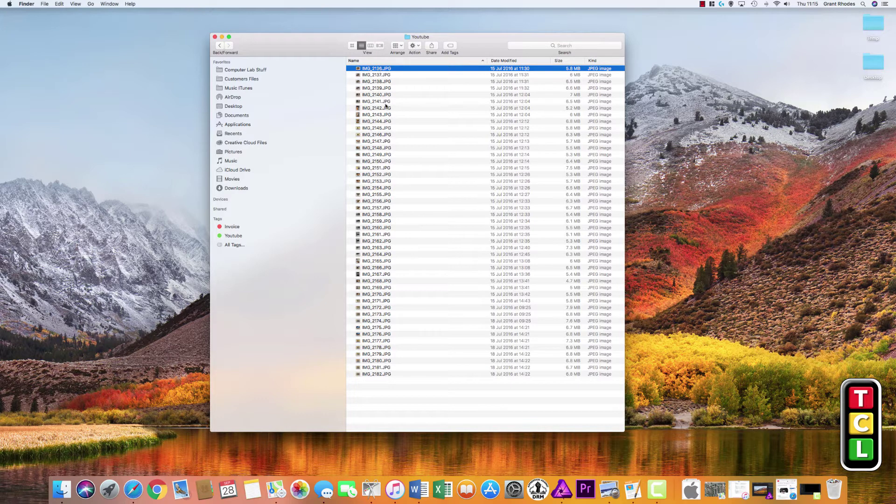
{"action": "left_click", "coordinate": [378, 88]}
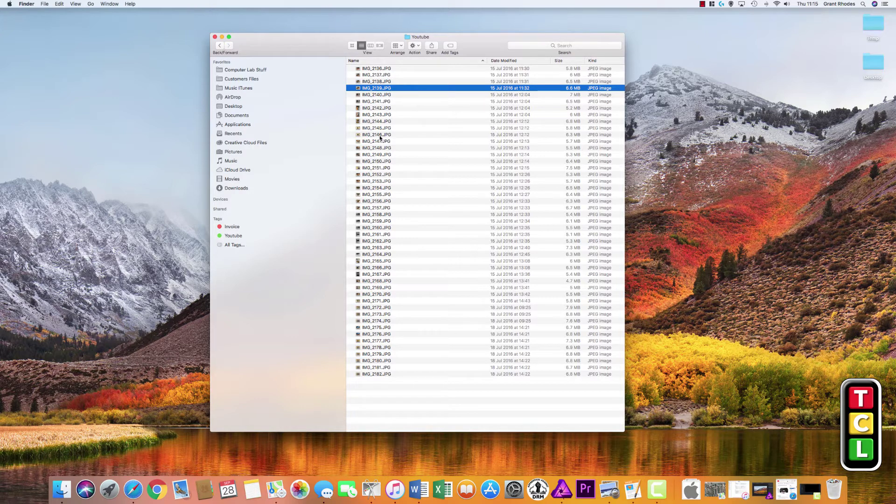
{"action": "left_click", "coordinate": [377, 222], "text": "shift"}
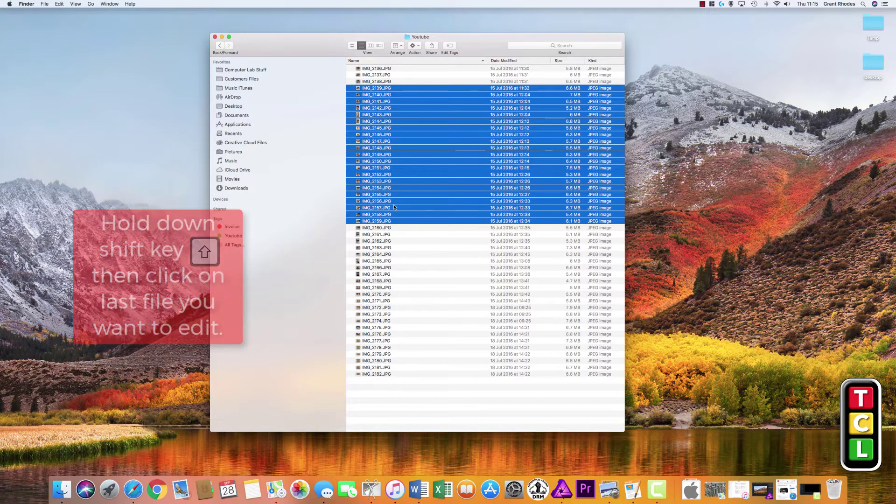
- Select the full range from IMG_2136.JPG through IMG_2182.JPG, and clear it by selecting only IMG_2161.JPG
{"action": "left_click", "coordinate": [374, 68]}
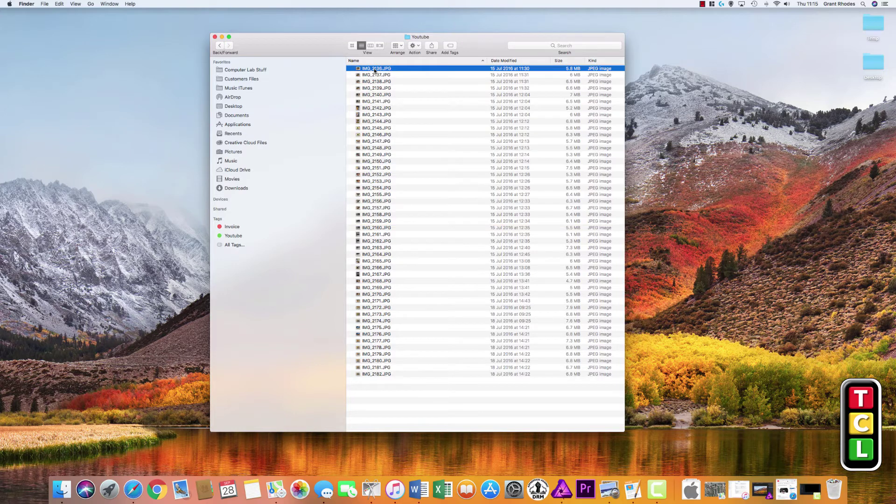
{"action": "left_click", "coordinate": [376, 374], "text": "shift"}
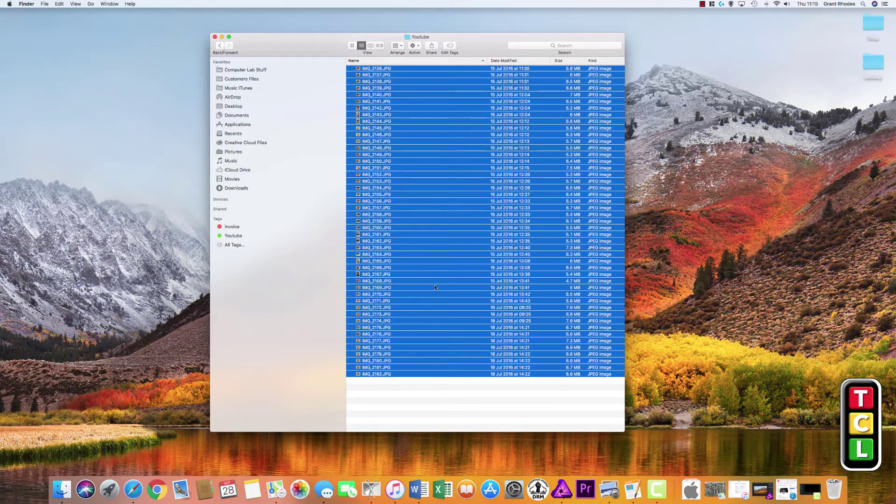
{"action": "left_click", "coordinate": [439, 234]}
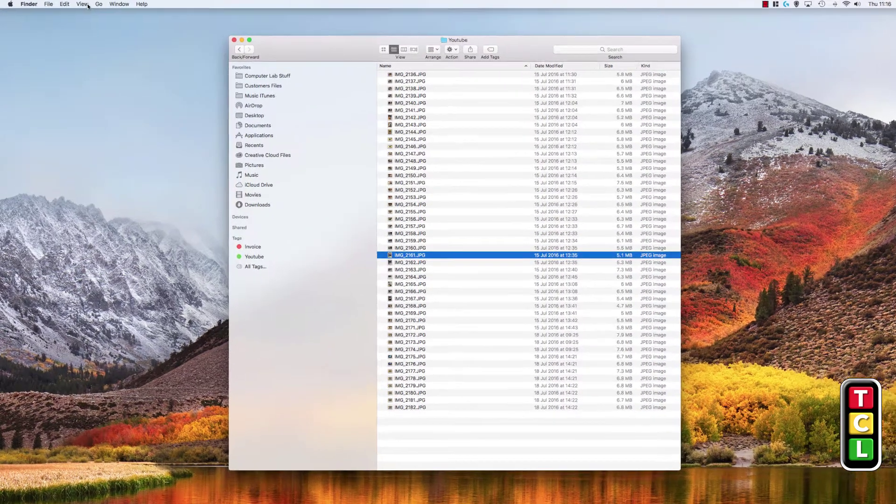
- Select all the images in the Youtube folder and open the batch rename dialog for them
{"action": "left_click", "coordinate": [56, 5]}
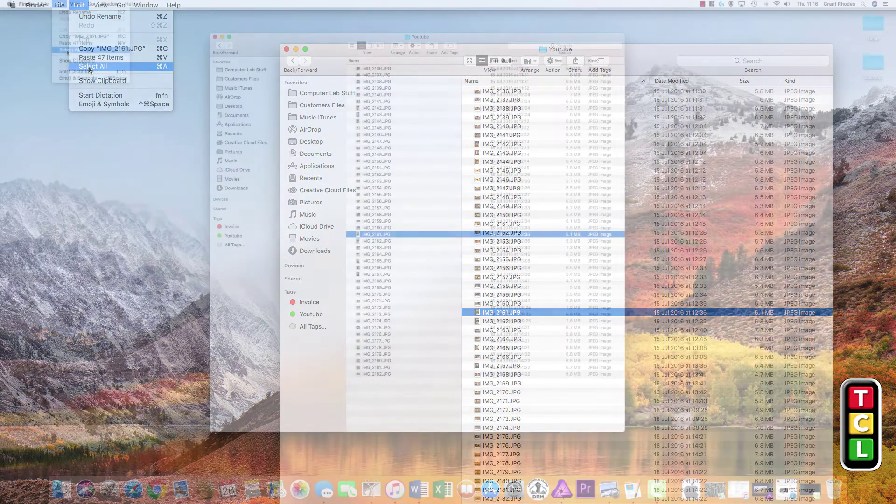
{"action": "left_click", "coordinate": [88, 66]}
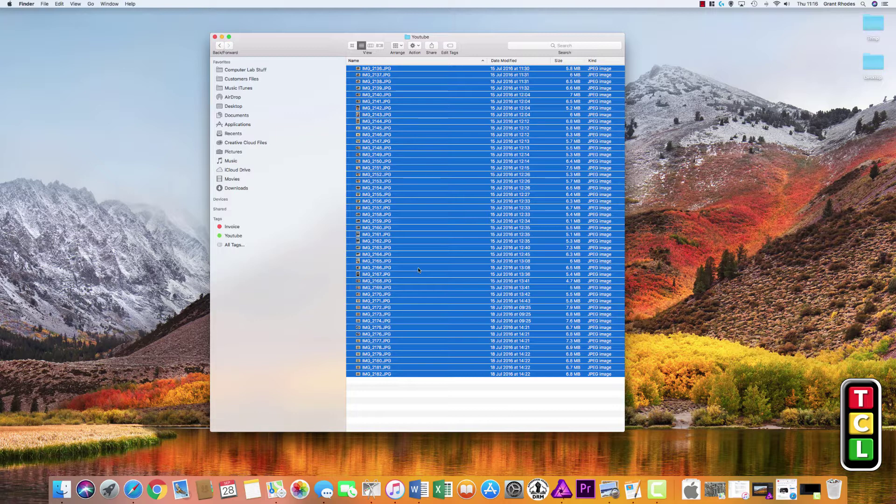
{"action": "right_click", "coordinate": [437, 206]}
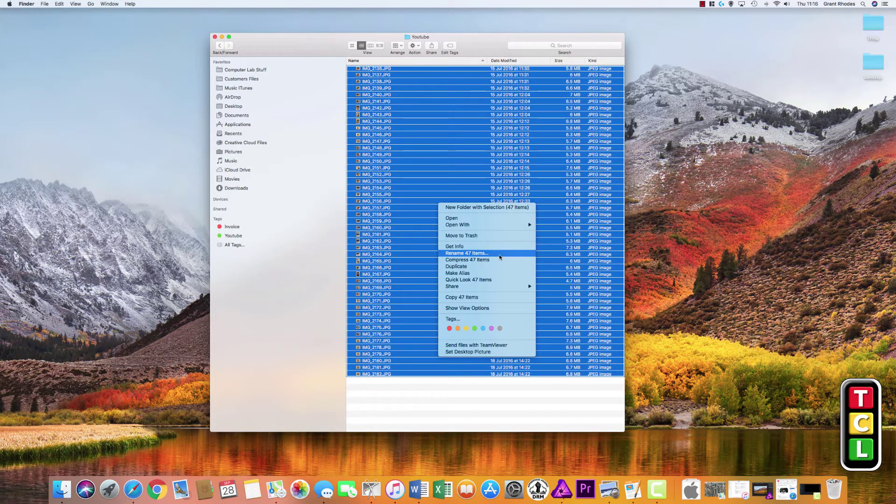
{"action": "left_click", "coordinate": [301, 43]}
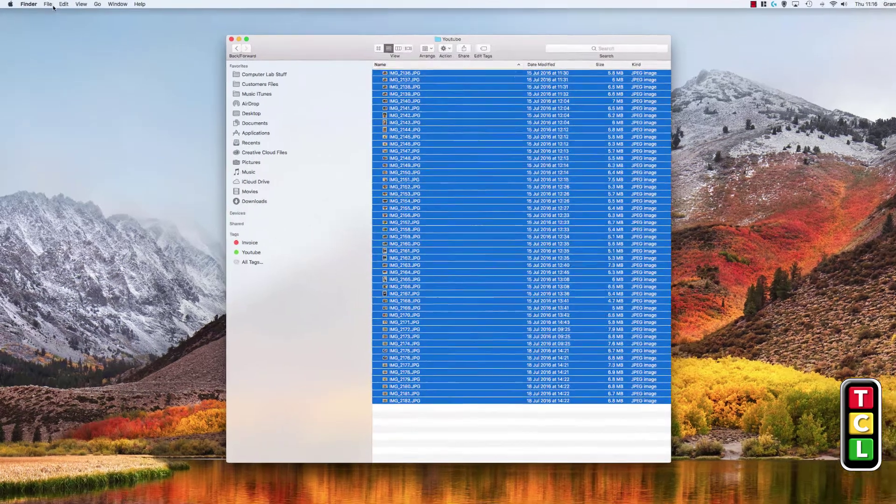
{"action": "left_click", "coordinate": [45, 4]}
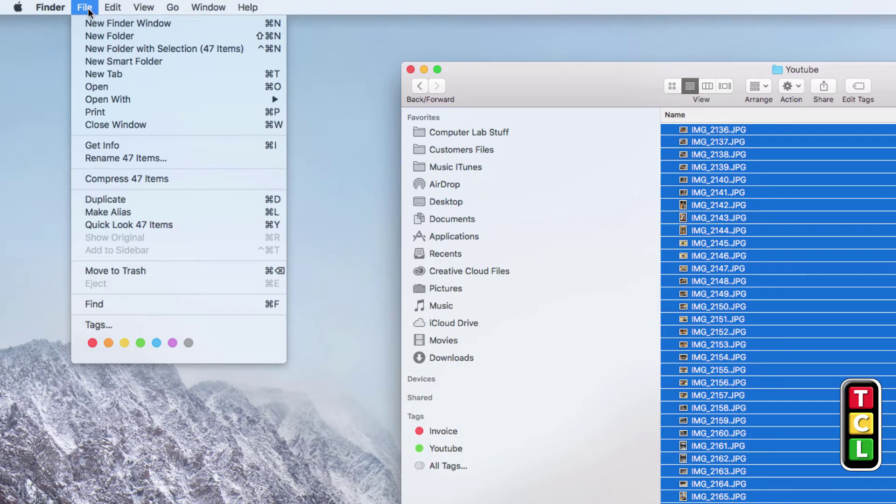
{"action": "left_click", "coordinate": [127, 158]}
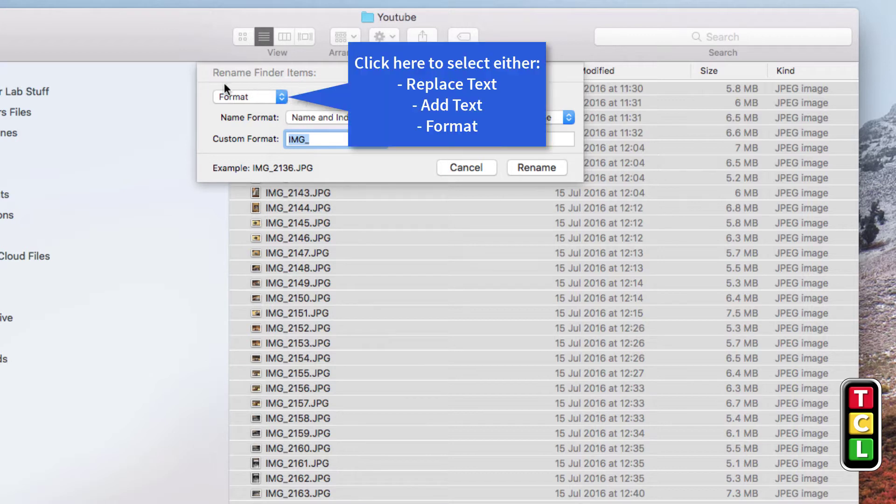
- Rename the selected images with Replace Text, replacing "img" with "the computer lab"
{"action": "left_click", "coordinate": [283, 97]}
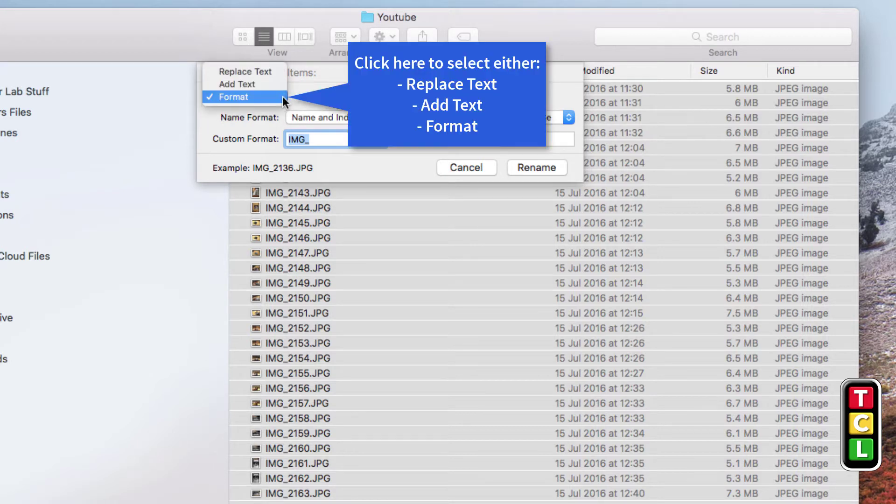
{"action": "left_click", "coordinate": [264, 71]}
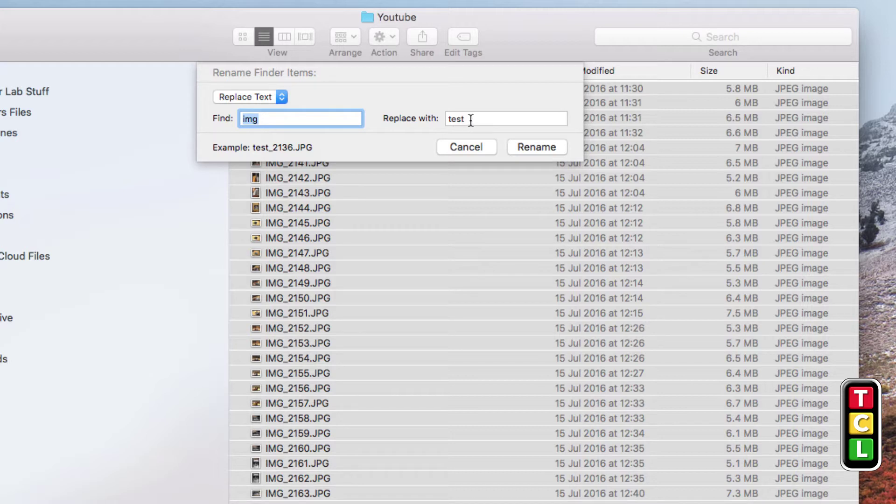
{"action": "key", "text": "Tab"}
{"action": "type", "text": "the computer lab"}
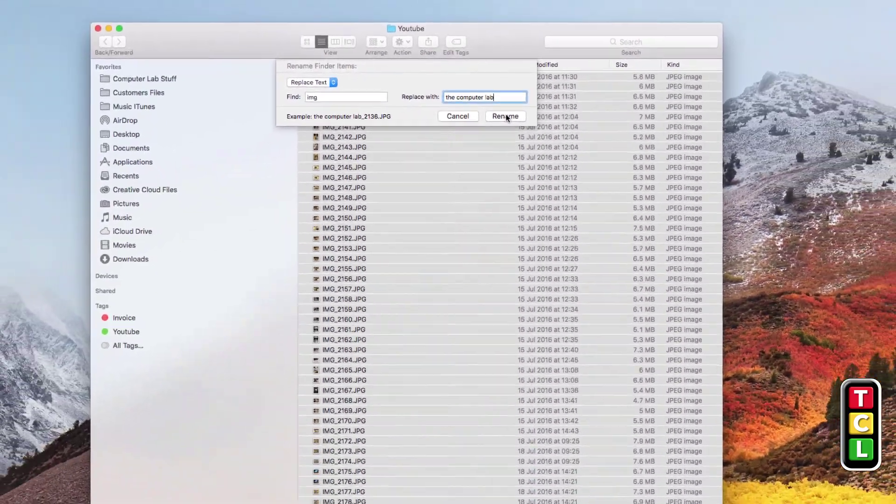
{"action": "left_click", "coordinate": [506, 116]}
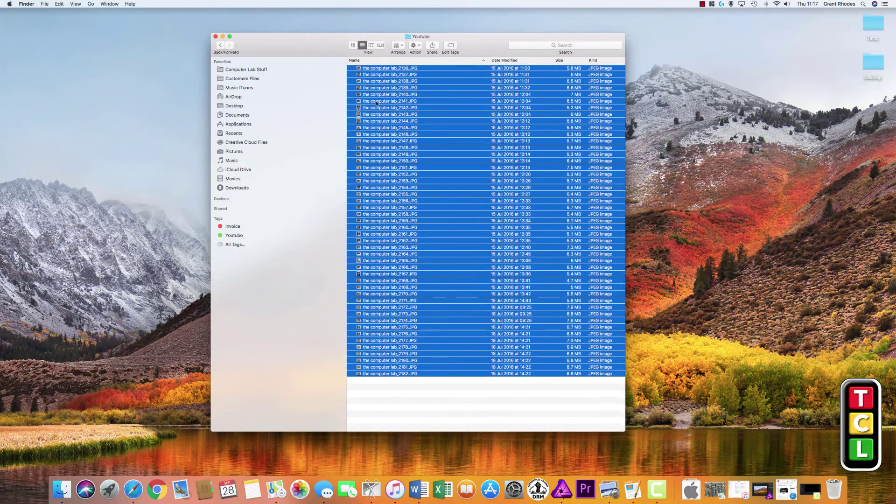
- Select all the "the computer lab" images again and open the batch rename dialog for them
{"action": "left_click", "coordinate": [379, 141]}
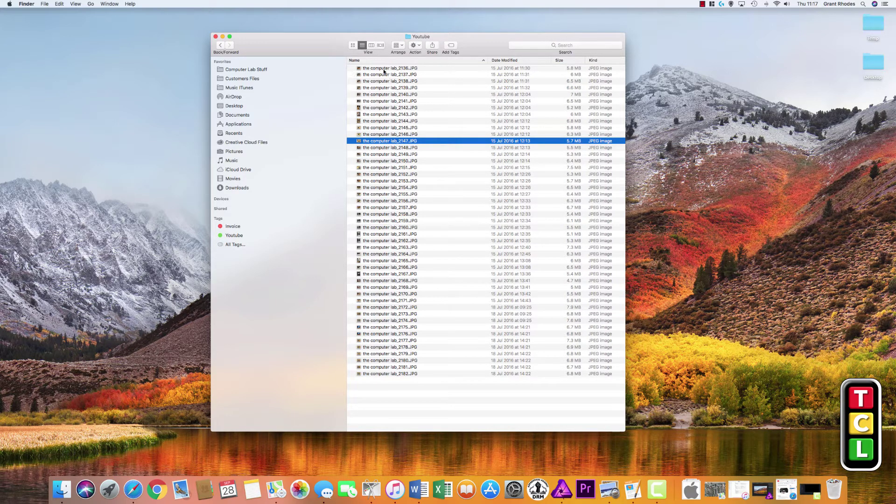
{"action": "left_click", "coordinate": [59, 4]}
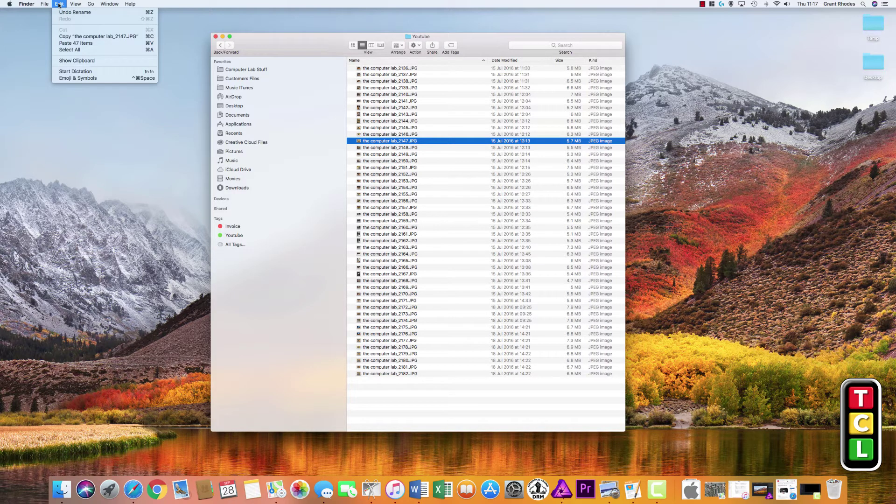
{"action": "mouse_move", "coordinate": [42, 5]}
{"action": "left_click", "coordinate": [68, 50]}
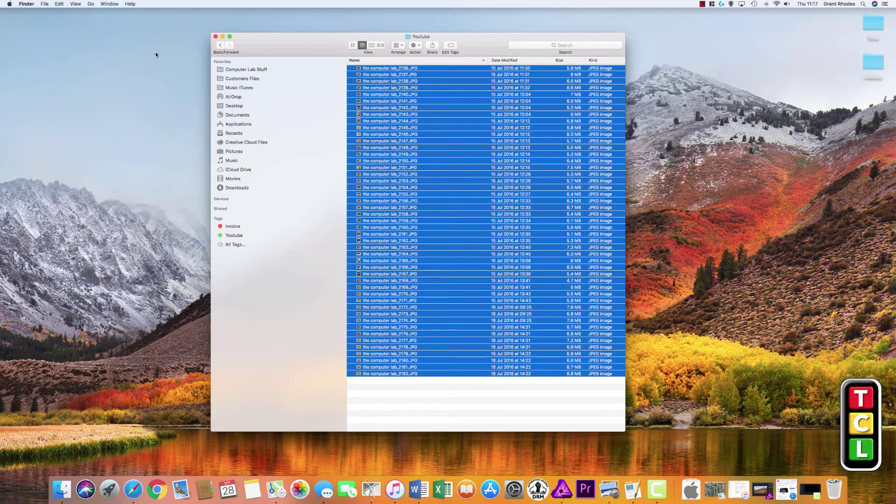
{"action": "right_click", "coordinate": [429, 167]}
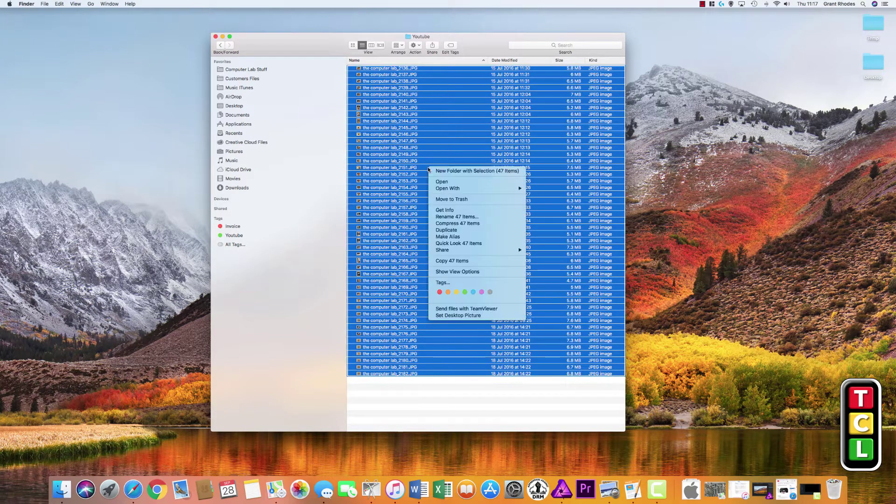
{"action": "left_click", "coordinate": [460, 217]}
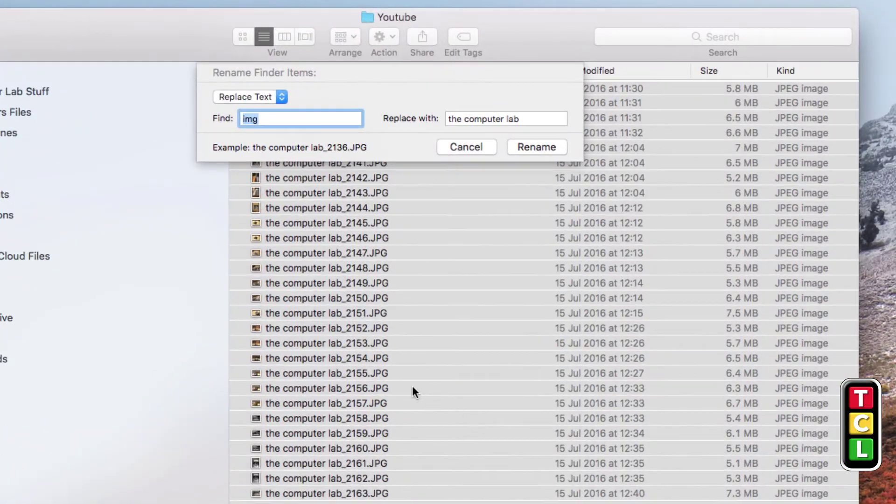
- Switch the rename mode to Add Text with "_hello" as the text added after the name
{"action": "left_click", "coordinate": [279, 96]}
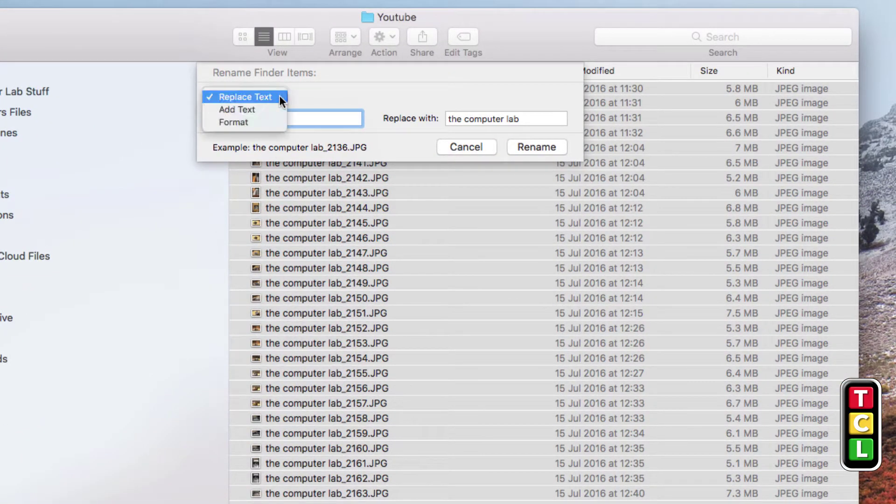
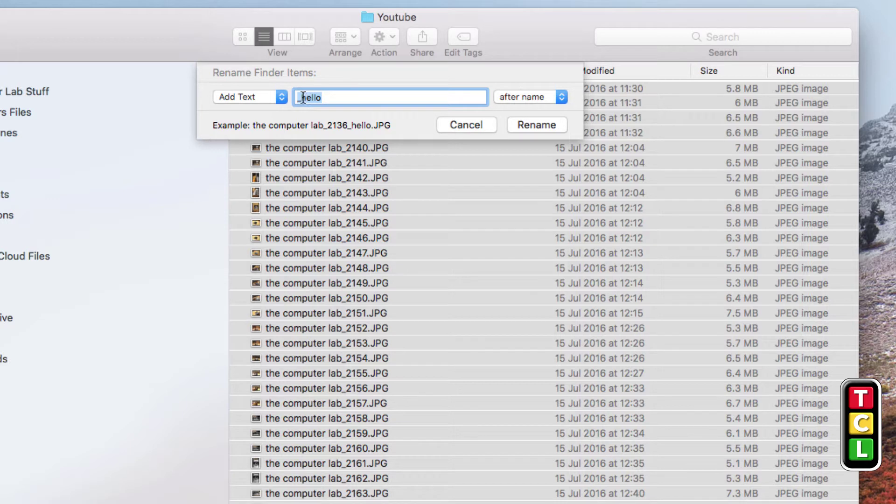
{"action": "key", "text": "BackSpace"}
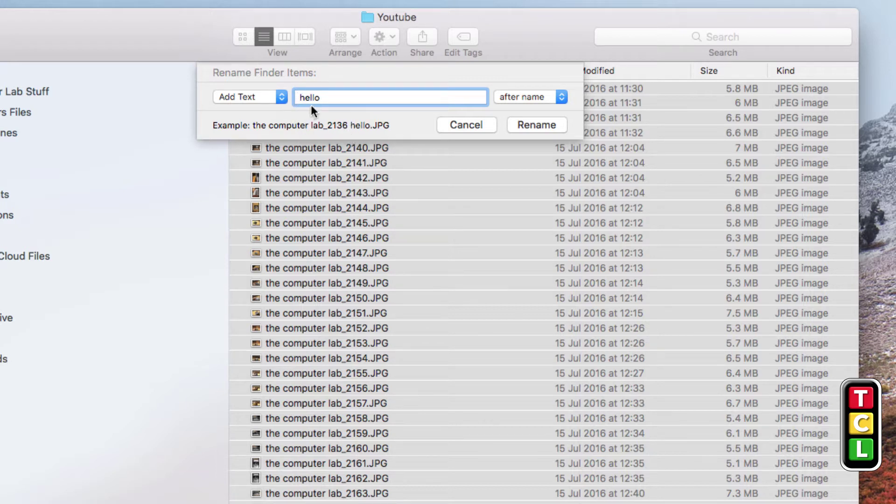
{"action": "key", "text": "BackSpace"}
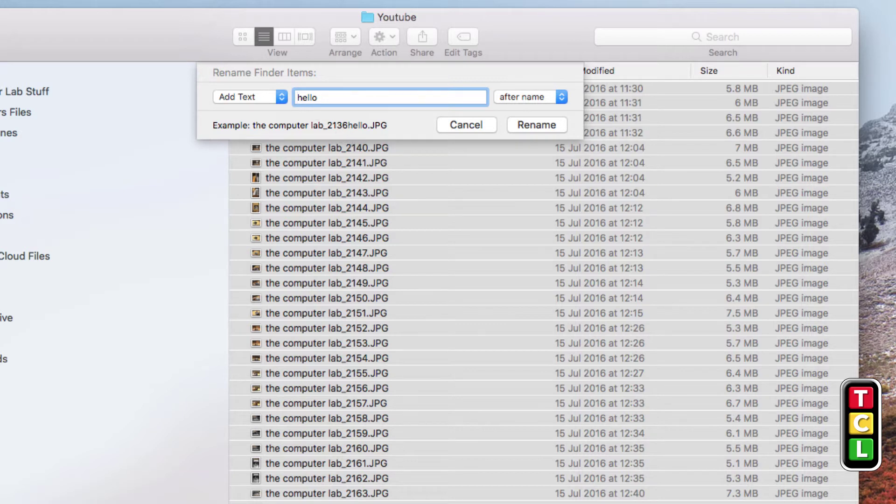
{"action": "type", "text": "_"}
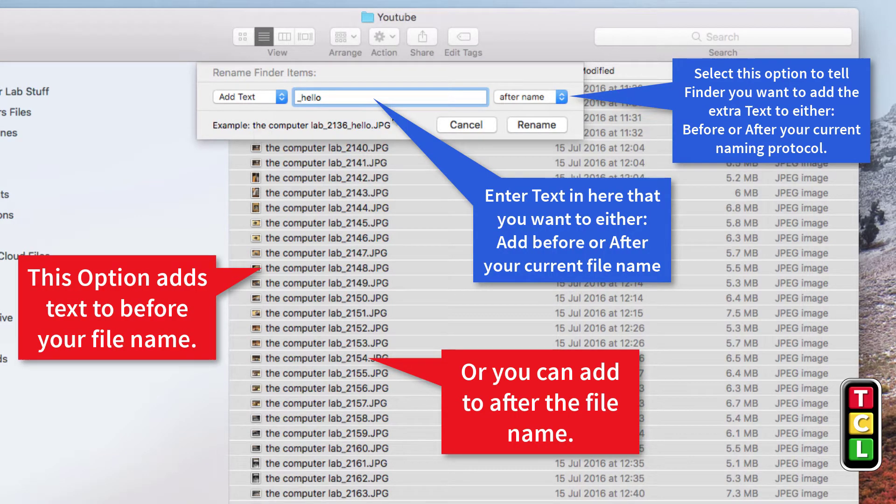
- Change the added text to "hello_", place it before the name, and rename the selected images
{"action": "left_click", "coordinate": [539, 96]}
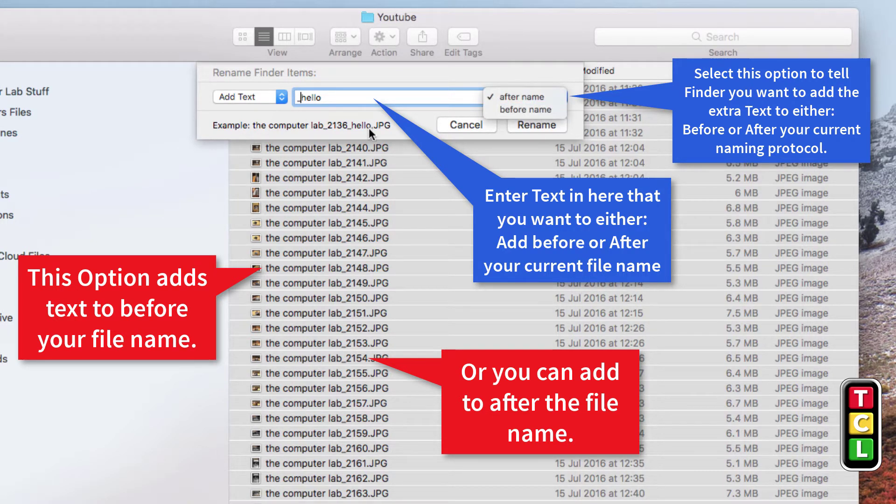
{"action": "left_click", "coordinate": [518, 109]}
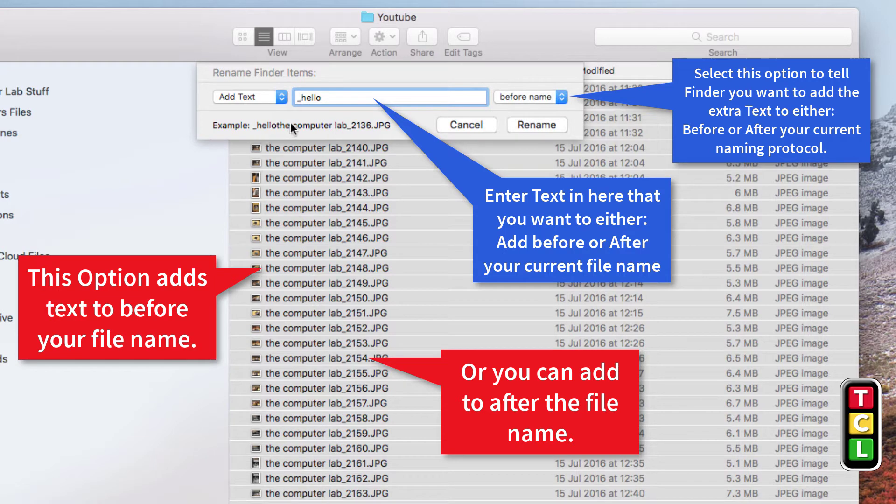
{"action": "left_click", "coordinate": [301, 97]}
{"action": "key", "text": "BackSpace"}
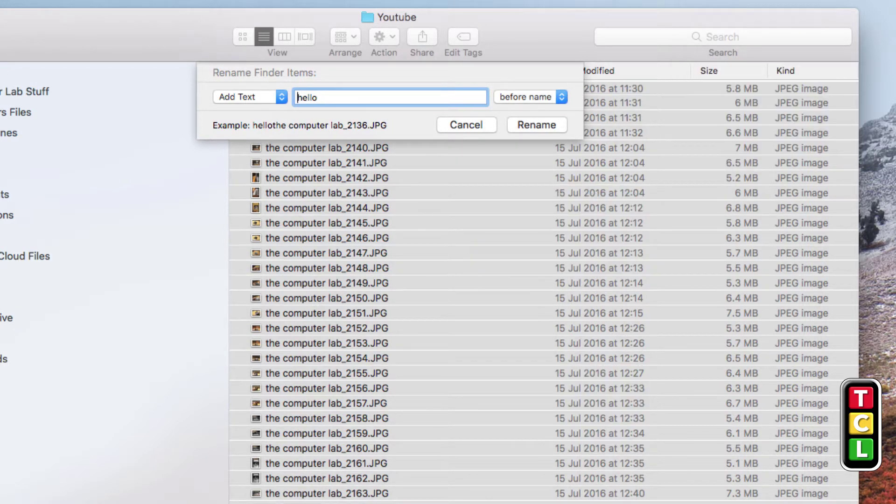
{"action": "left_click", "coordinate": [319, 97]}
{"action": "type", "text": "_"}
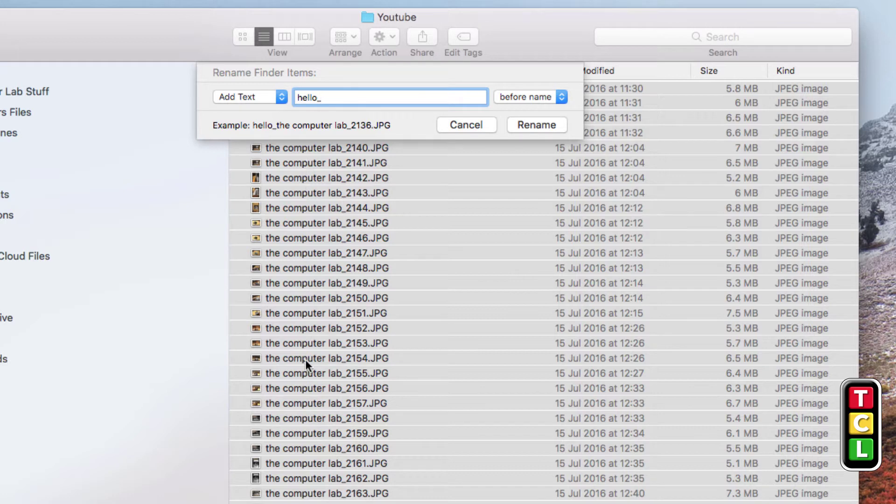
{"action": "left_click", "coordinate": [545, 122]}
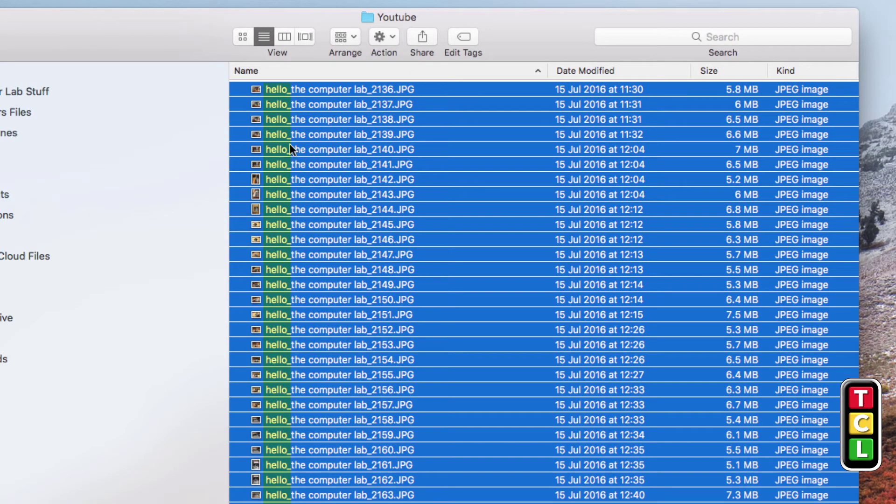
- Select all the "hello_the computer lab" images again and open the batch rename dialog for them
{"action": "left_click", "coordinate": [290, 144]}
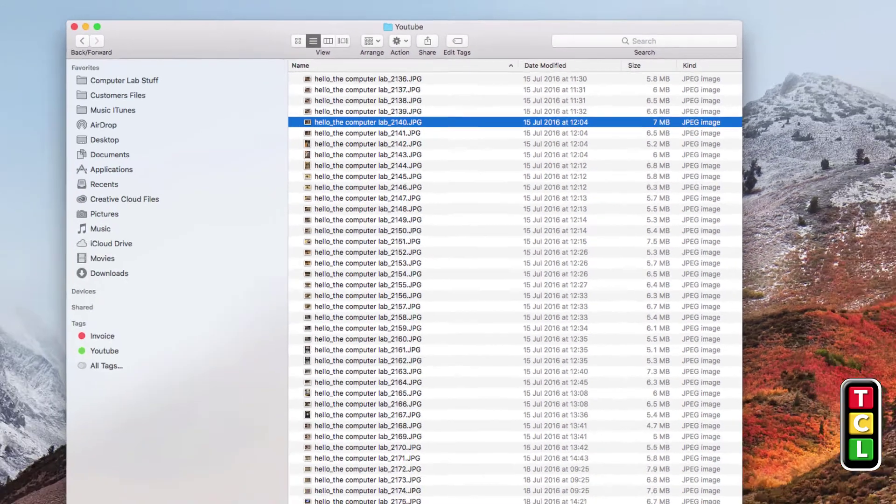
{"action": "left_click", "coordinate": [60, 4]}
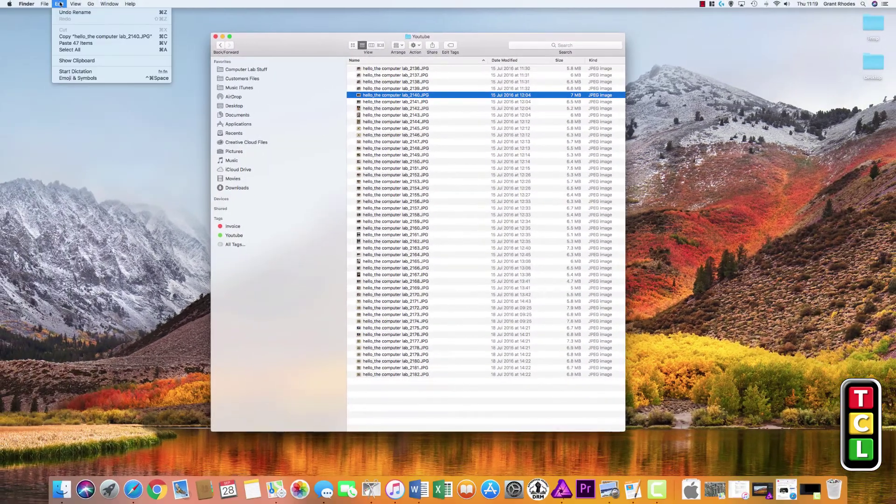
{"action": "left_click", "coordinate": [65, 50]}
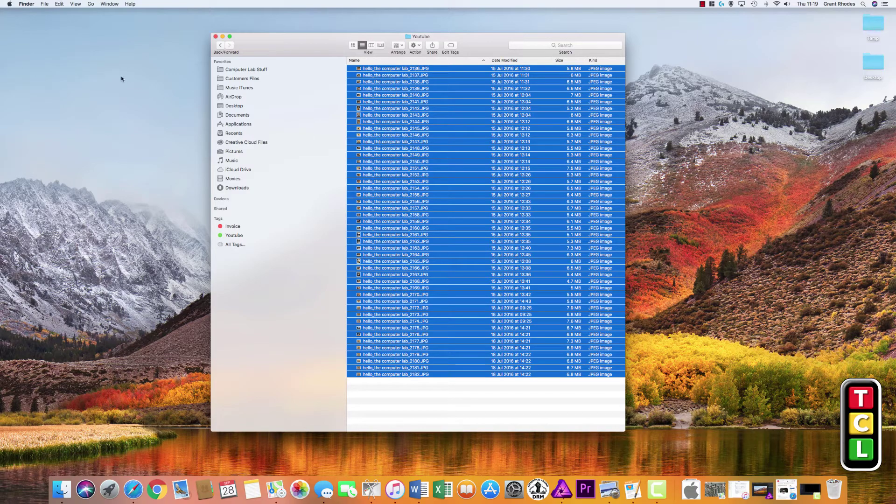
{"action": "right_click", "coordinate": [451, 154]}
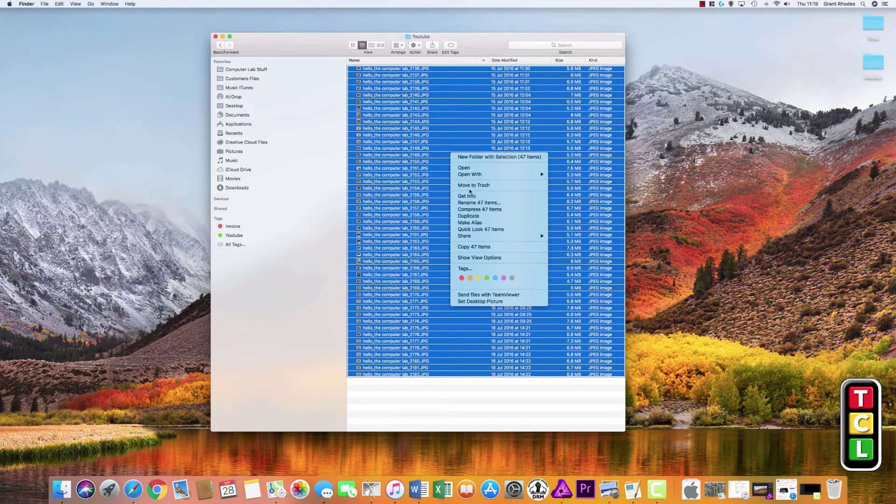
{"action": "left_click", "coordinate": [476, 204]}
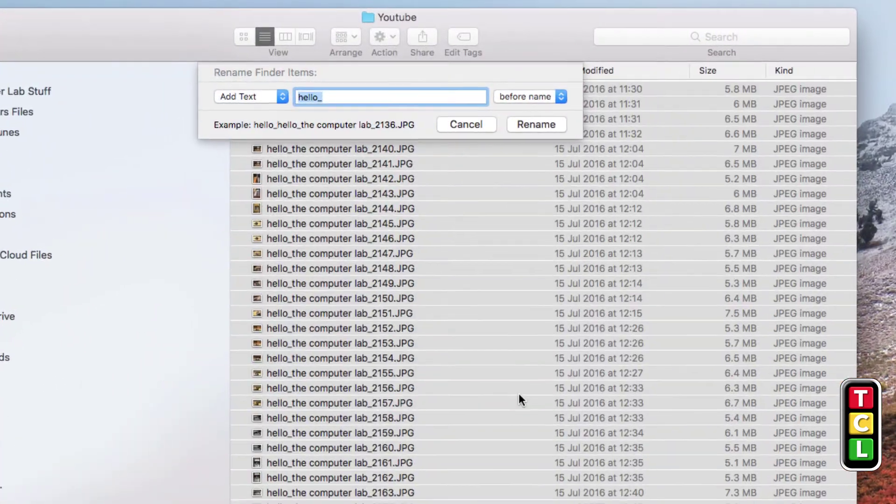
- Rename the images using Format with Name and Index, custom format "IMG_", and numbers after the name starting at 1000
{"action": "left_click", "coordinate": [279, 98]}
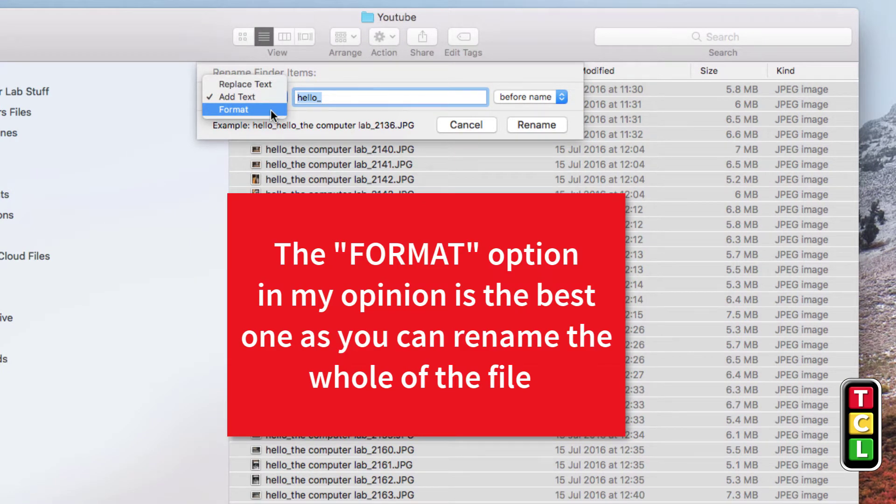
{"action": "left_click", "coordinate": [270, 110]}
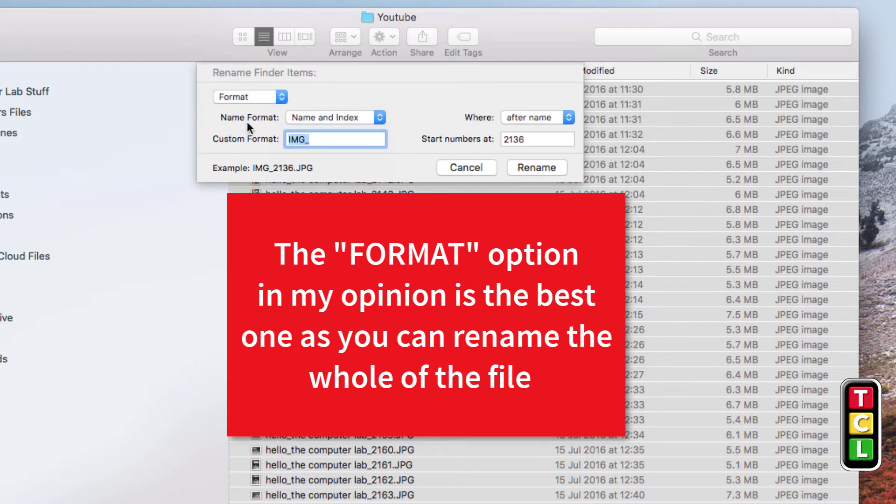
{"action": "left_click", "coordinate": [354, 114]}
{"action": "left_click", "coordinate": [372, 97]}
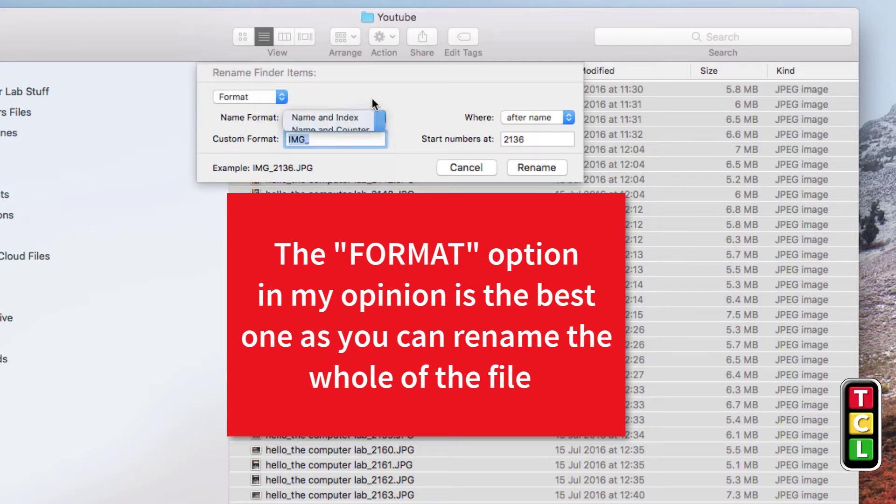
{"action": "left_click", "coordinate": [381, 118]}
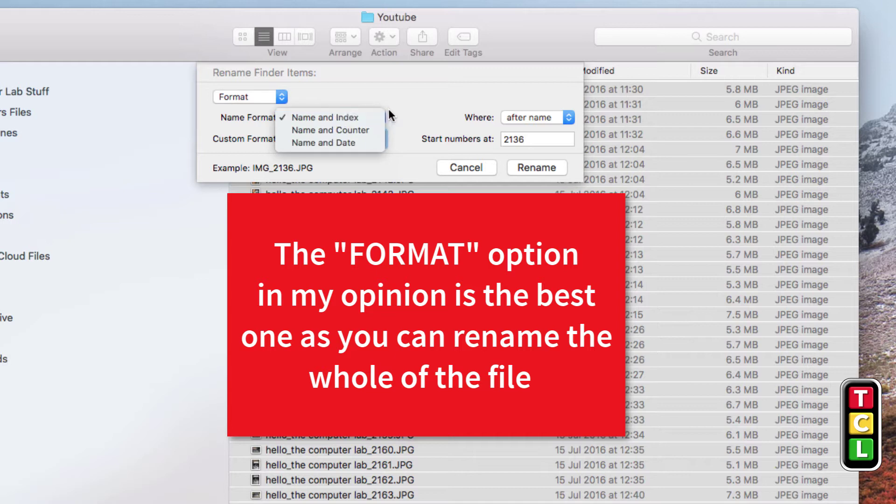
{"action": "left_click", "coordinate": [389, 103]}
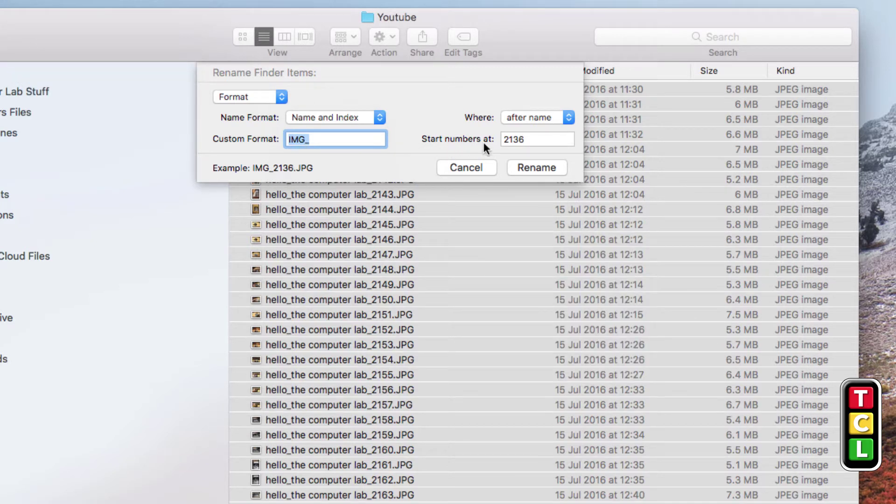
{"action": "double_click", "coordinate": [531, 140]}
{"action": "type", "text": "1000"}
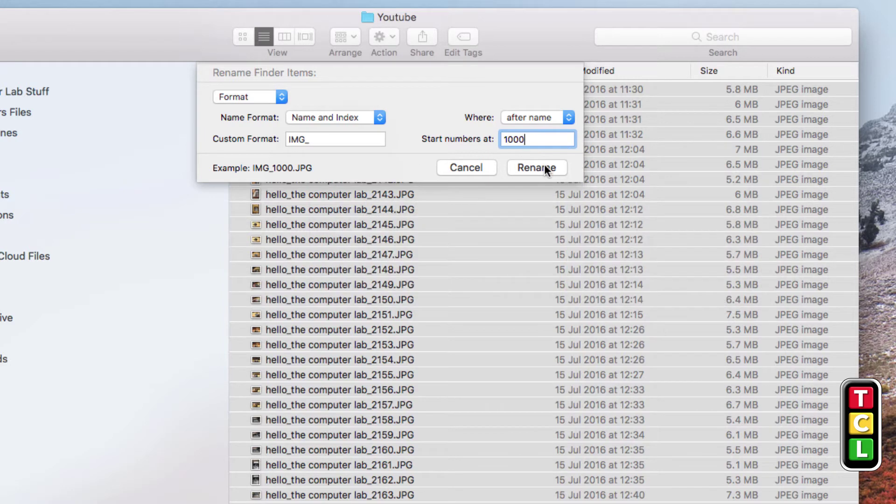
{"action": "left_click", "coordinate": [544, 164]}
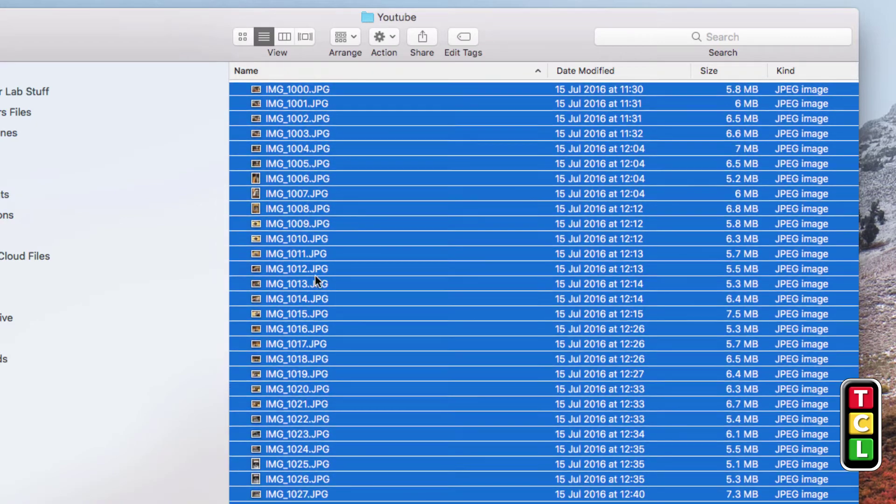
- Batch rename the selected images again using the Name and Counter format, with numbers starting at 0
{"action": "right_click", "coordinate": [399, 211]}
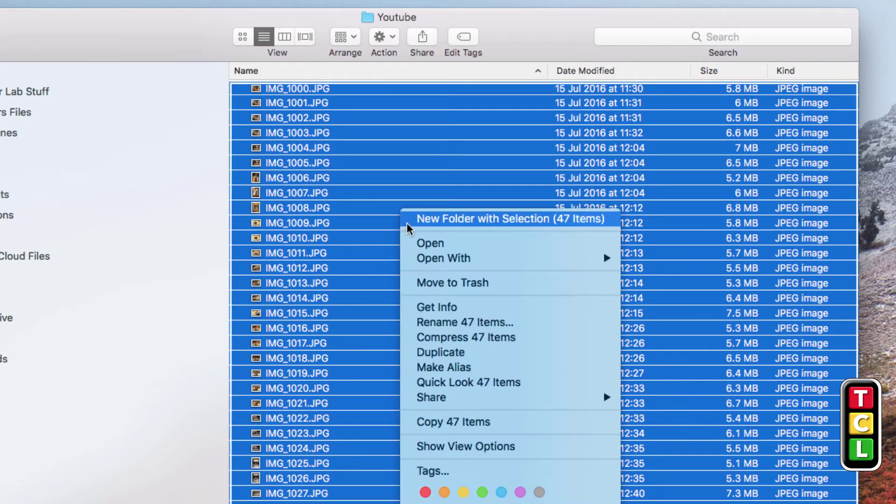
{"action": "left_click", "coordinate": [489, 323]}
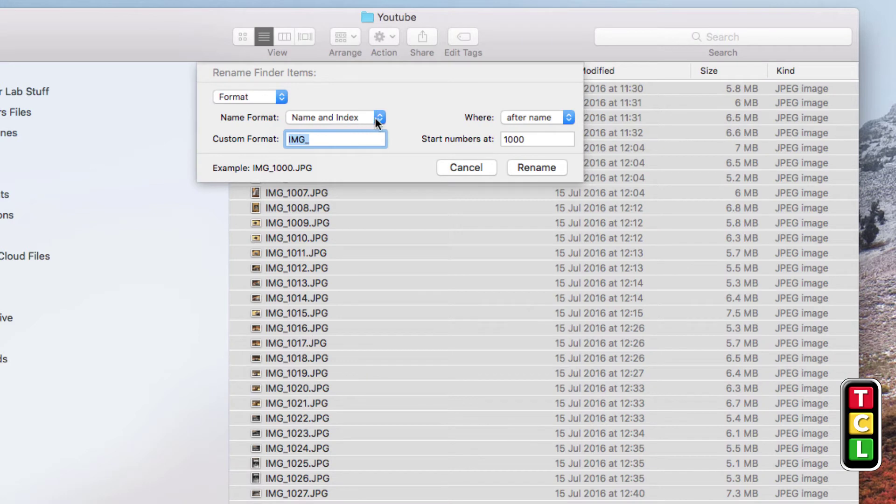
{"action": "left_click", "coordinate": [375, 117]}
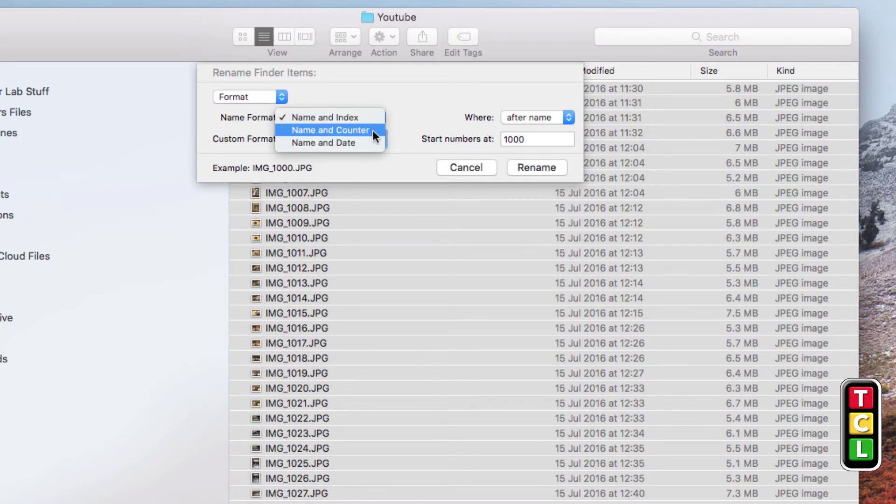
{"action": "left_click", "coordinate": [373, 130]}
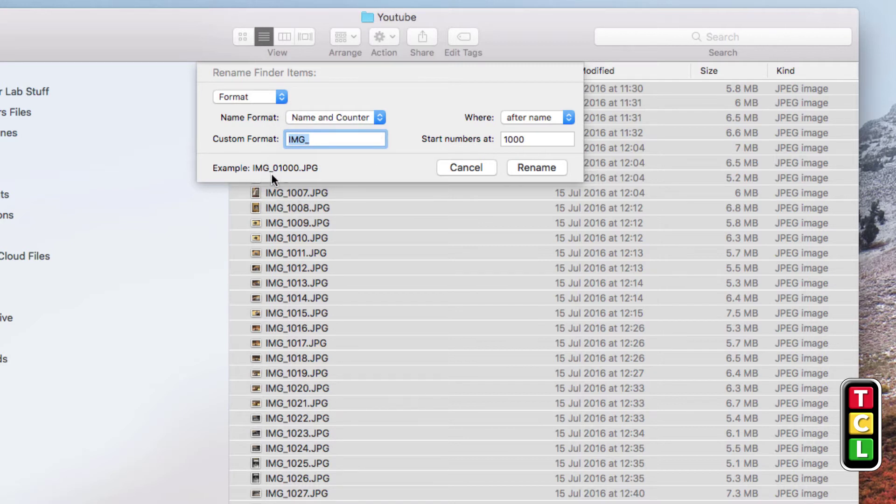
{"action": "double_click", "coordinate": [527, 140]}
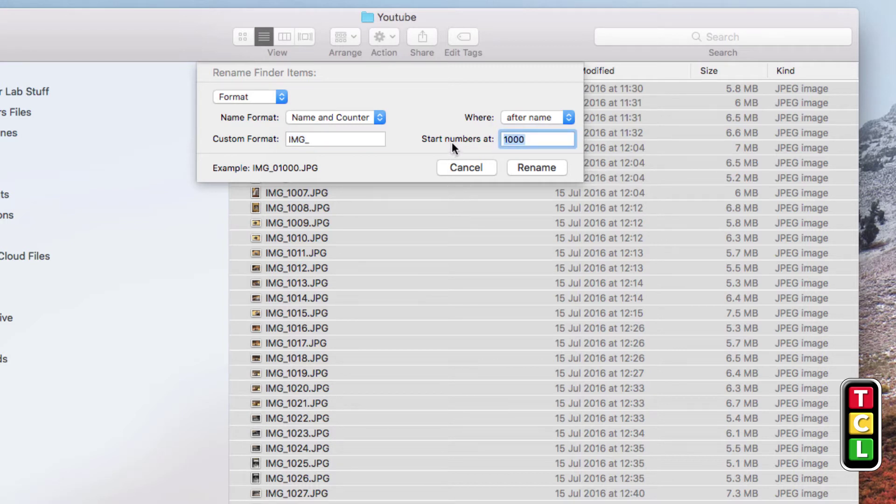
{"action": "type", "text": "0"}
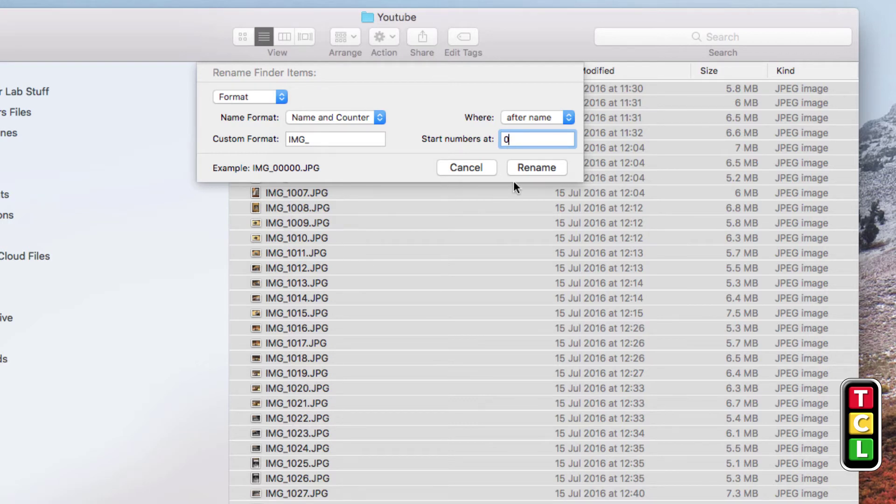
{"action": "left_click", "coordinate": [531, 166]}
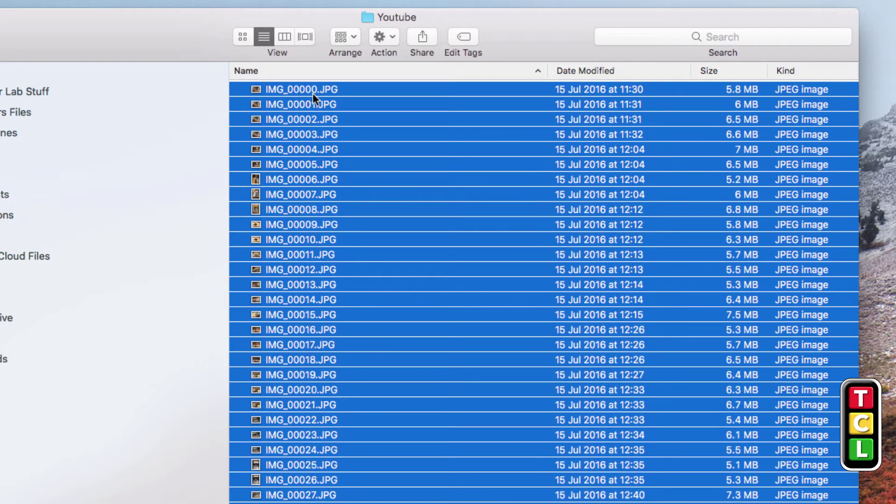
- Reopen the batch rename dialog for the selected images and set the name format to Name and Date
{"action": "right_click", "coordinate": [406, 144]}
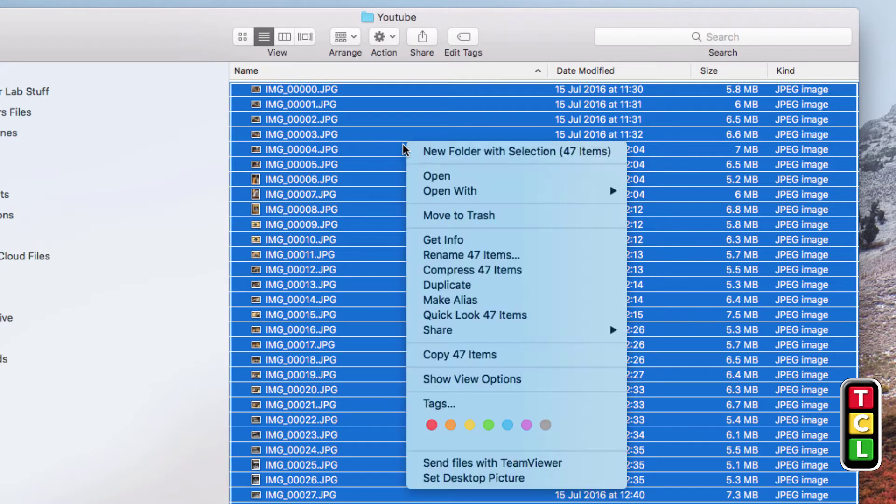
{"action": "left_click", "coordinate": [502, 256]}
{"action": "left_click", "coordinate": [381, 118]}
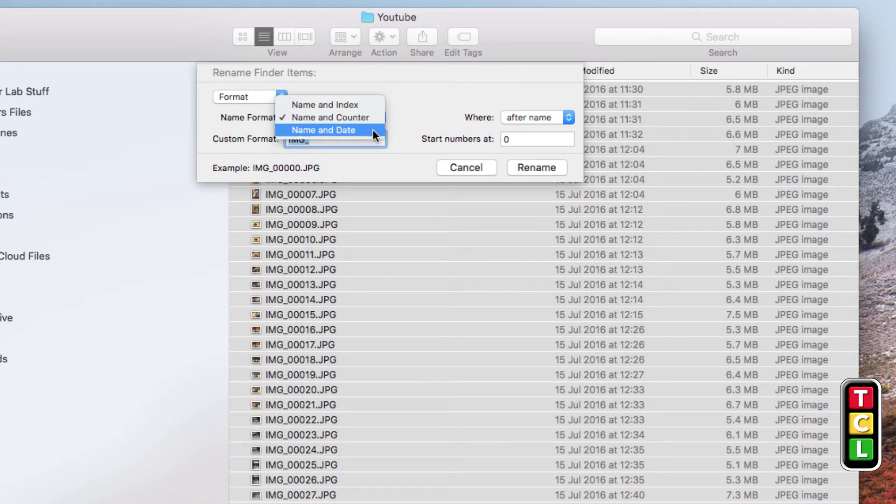
{"action": "left_click", "coordinate": [372, 130]}
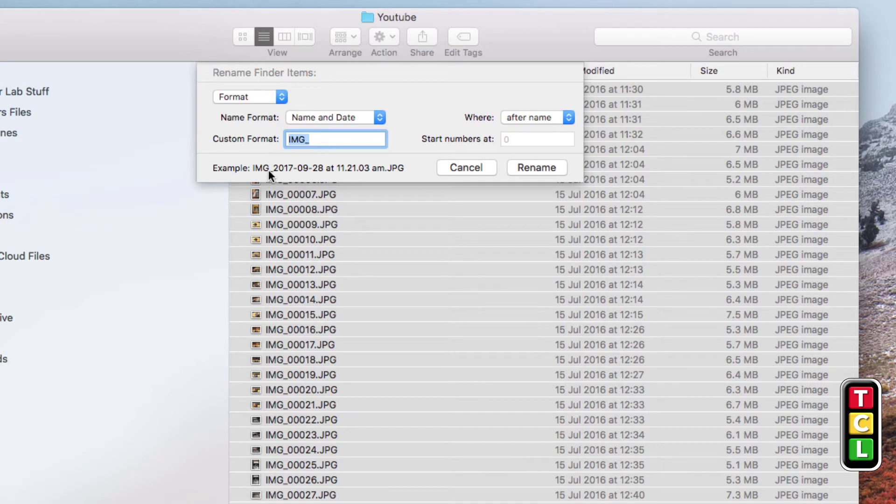
- Try placing the date before the name in the rename format and return it to after name
{"action": "left_click_drag", "start_coordinate": [315, 142], "coordinate": [287, 144]}
{"action": "left_click", "coordinate": [557, 123]}
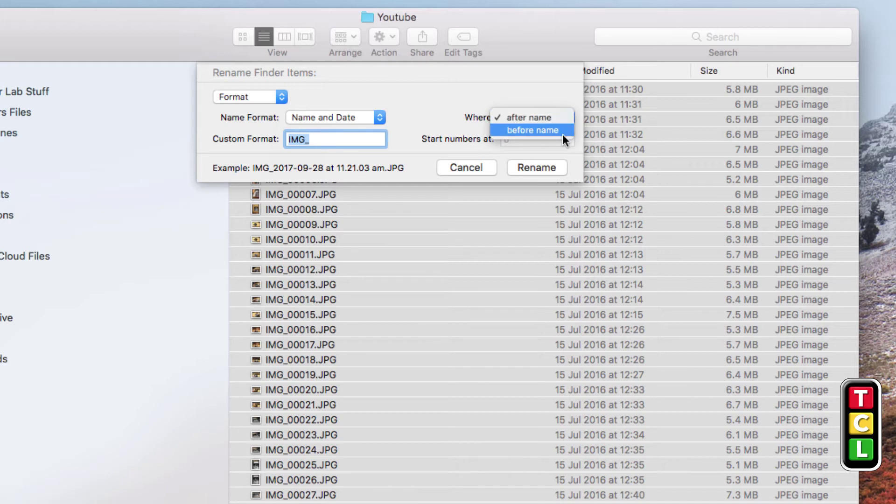
{"action": "left_click", "coordinate": [517, 129]}
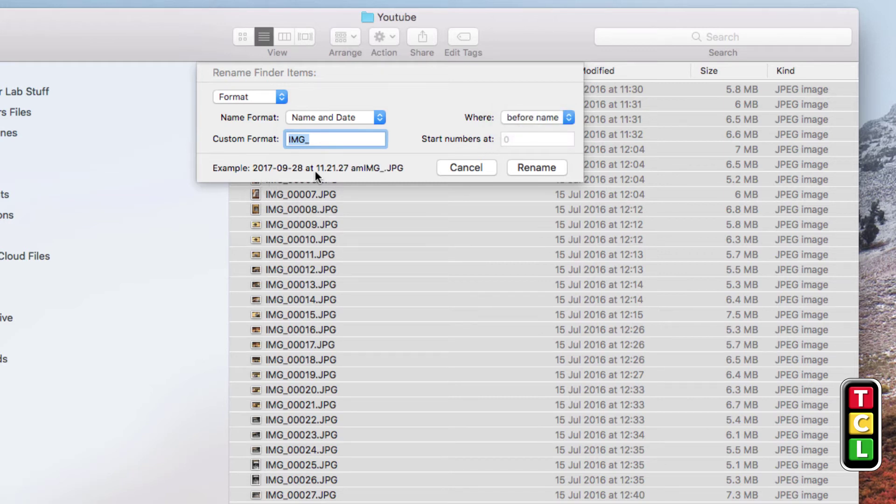
{"action": "left_click", "coordinate": [562, 115]}
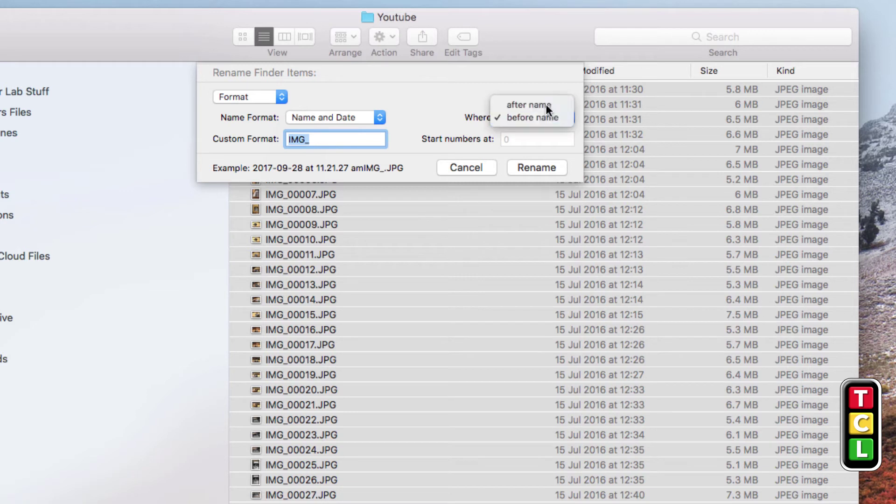
{"action": "left_click", "coordinate": [546, 105]}
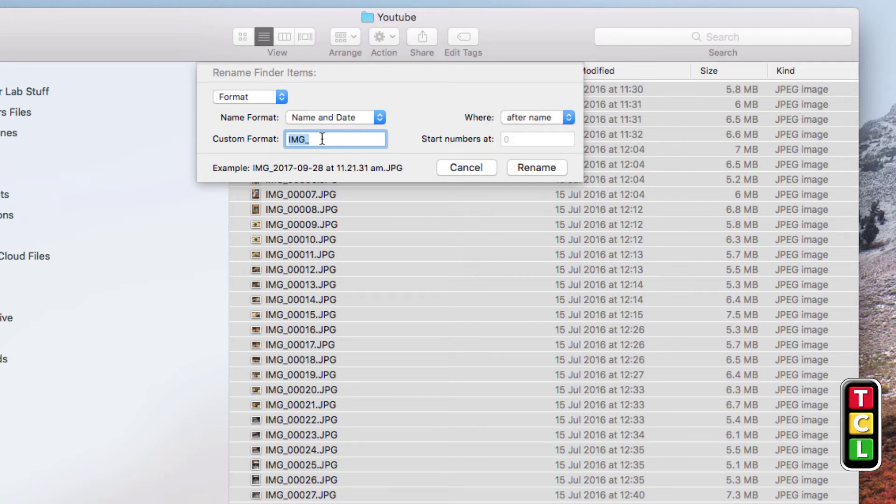
- Try the custom format "test " with Name and Index, and cancel the batch rename
{"action": "type", "text": "test"}
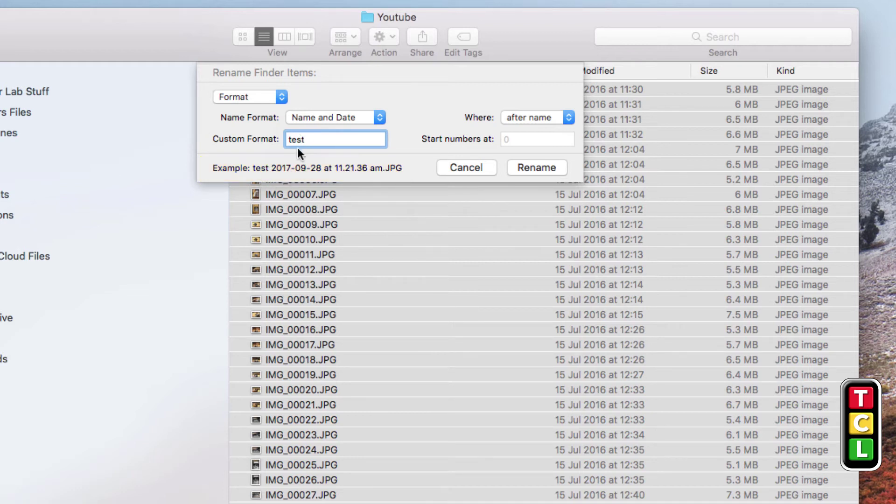
{"action": "left_click", "coordinate": [379, 118]}
{"action": "left_click", "coordinate": [411, 100]}
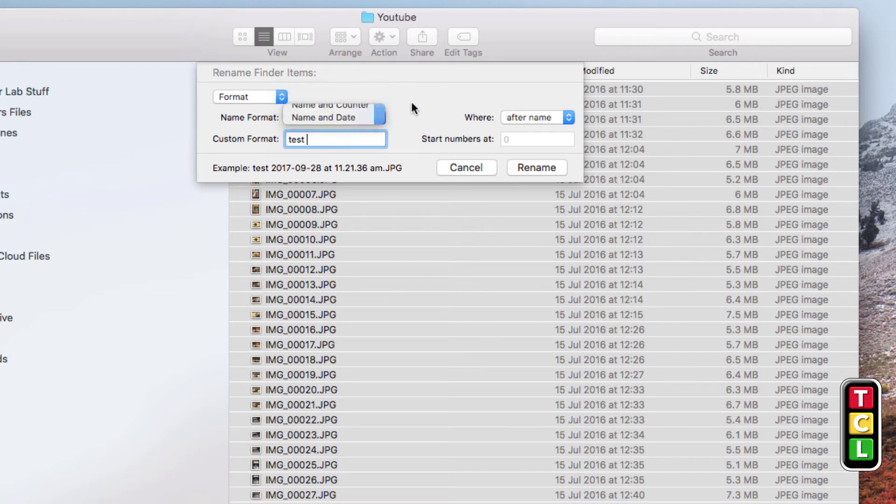
{"action": "left_click", "coordinate": [281, 97]}
{"action": "left_click", "coordinate": [307, 100]}
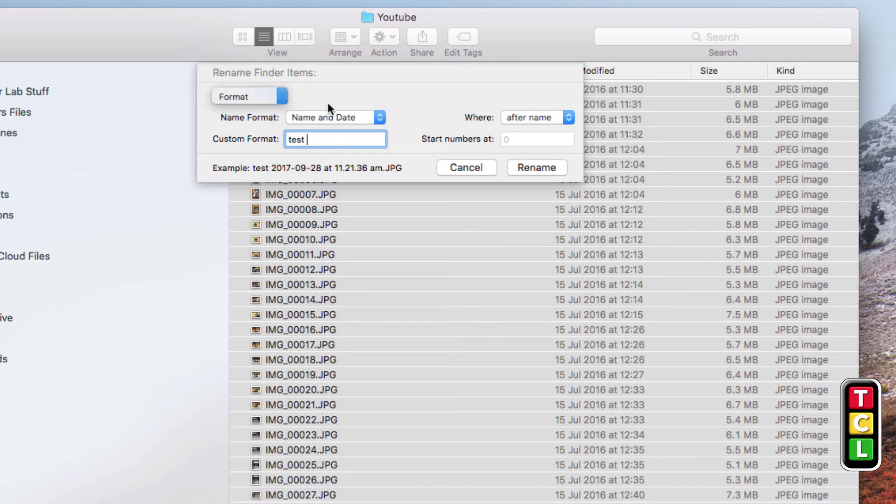
{"action": "left_click", "coordinate": [380, 115]}
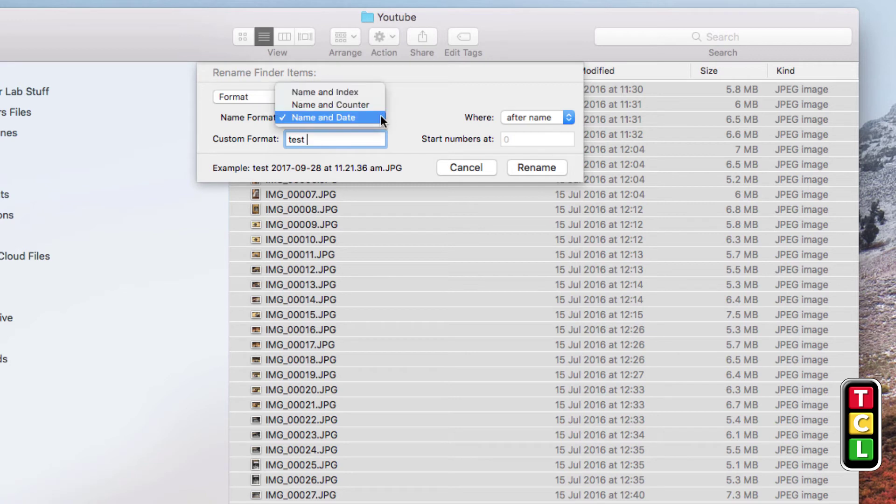
{"action": "left_click", "coordinate": [364, 92]}
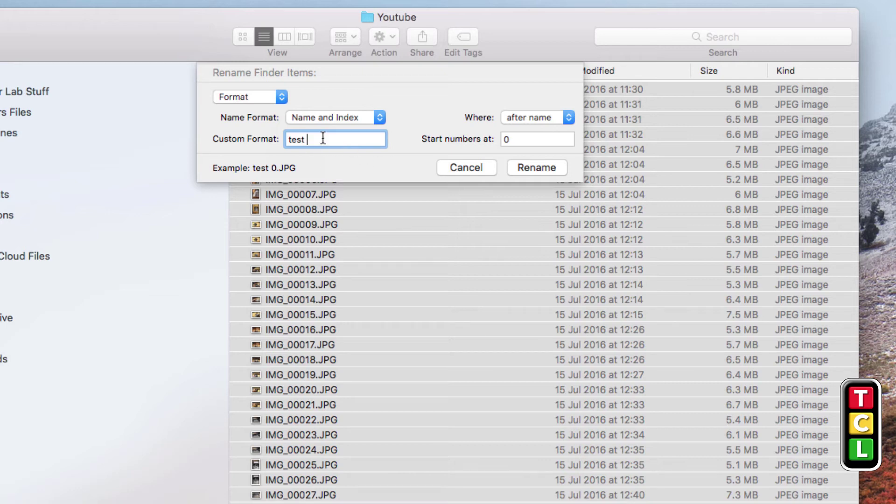
{"action": "left_click_drag", "start_coordinate": [326, 138], "coordinate": [265, 139]}
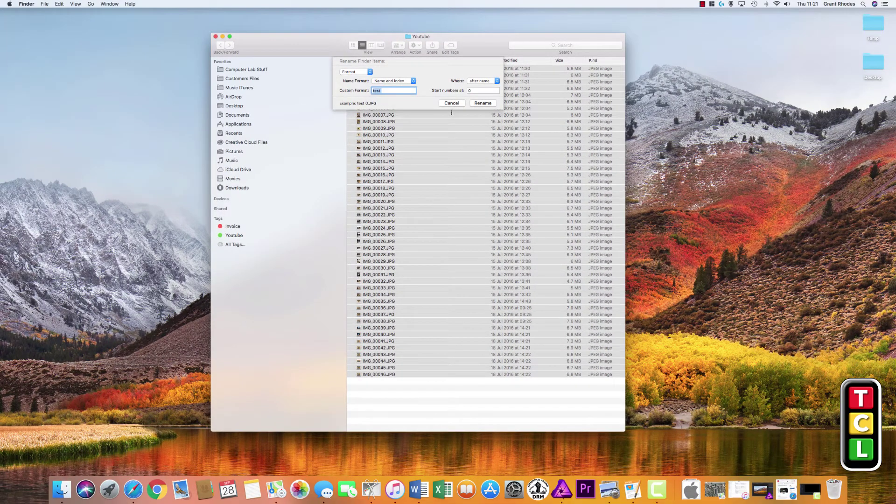
{"action": "left_click", "coordinate": [451, 103]}
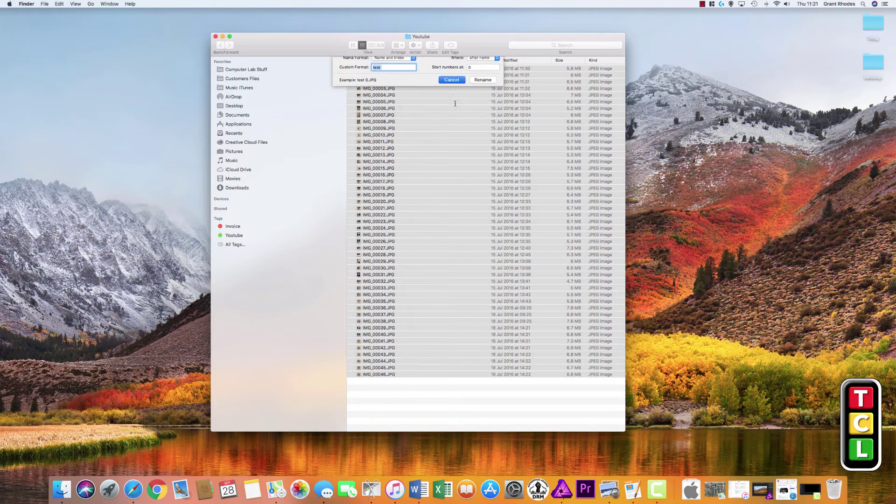
- Preview the images IMG_00010.JPG and IMG_00016.JPG with Quick Look
{"action": "left_click", "coordinate": [378, 135]}
{"action": "key", "text": "space"}
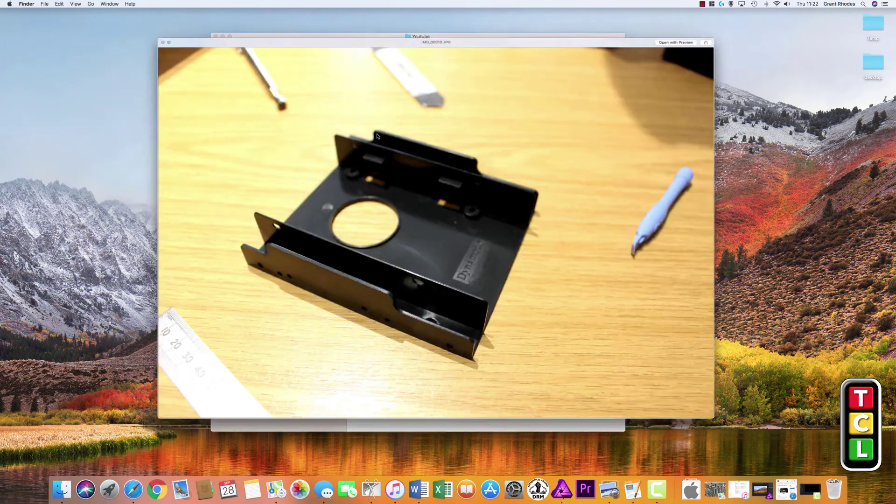
{"action": "key", "text": "space"}
{"action": "left_click", "coordinate": [384, 174]}
{"action": "key", "text": "space"}
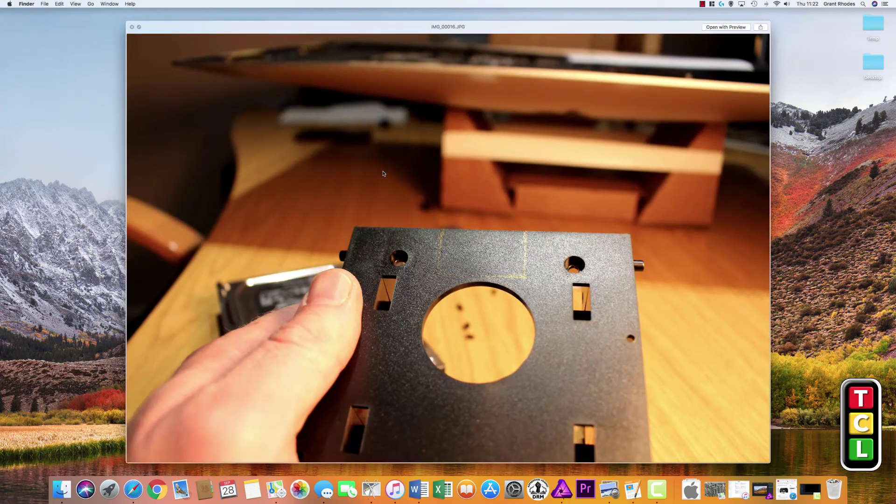
- Preview the images IMG_00019.JPG and IMG_00023.JPG with Quick Look and close the preview
{"action": "key", "text": "space"}
{"action": "left_click", "coordinate": [380, 194]}
{"action": "key", "text": "space"}
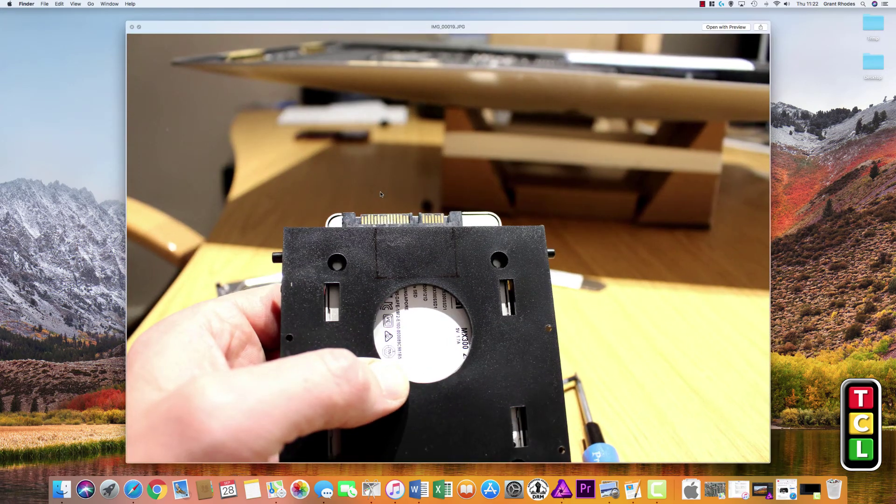
{"action": "key", "text": "space"}
{"action": "left_click", "coordinate": [380, 222]}
{"action": "key", "text": "space"}
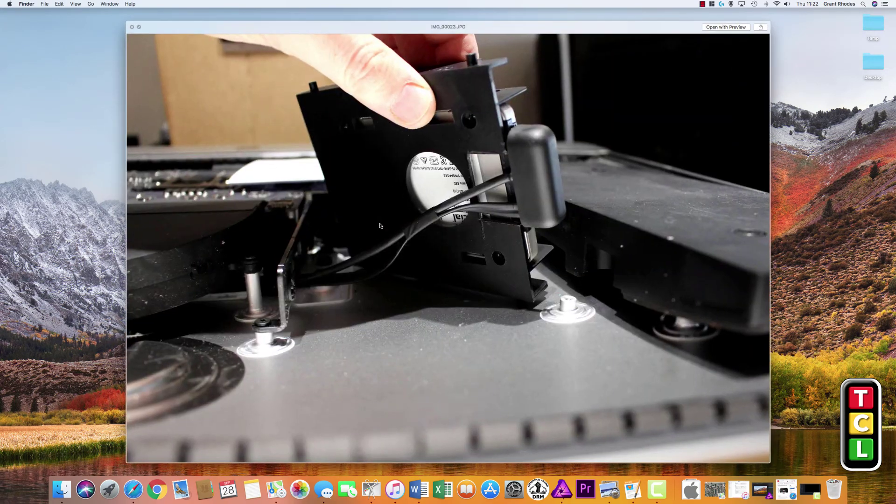
{"action": "key", "text": "space"}
- Select all images from IMG_00000.JPG to IMG_00046.JPG and open the batch rename dialog for them
{"action": "left_click", "coordinate": [378, 69]}
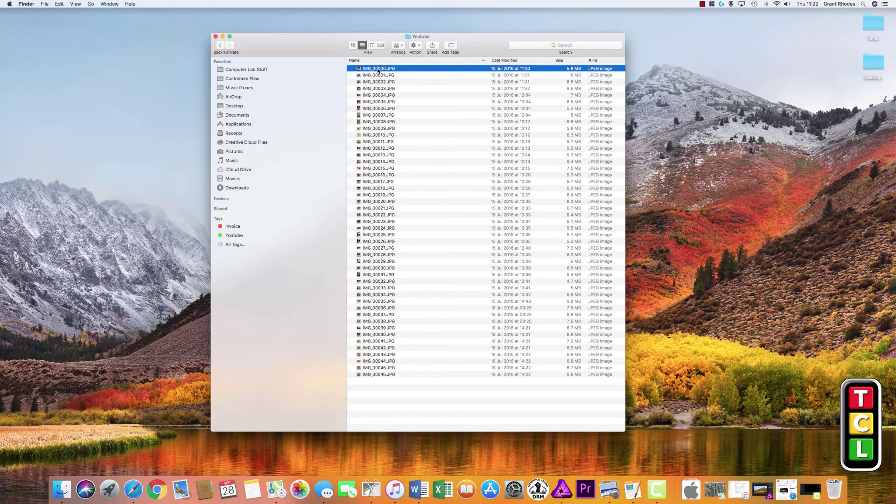
{"action": "left_click", "coordinate": [379, 374], "text": "shift"}
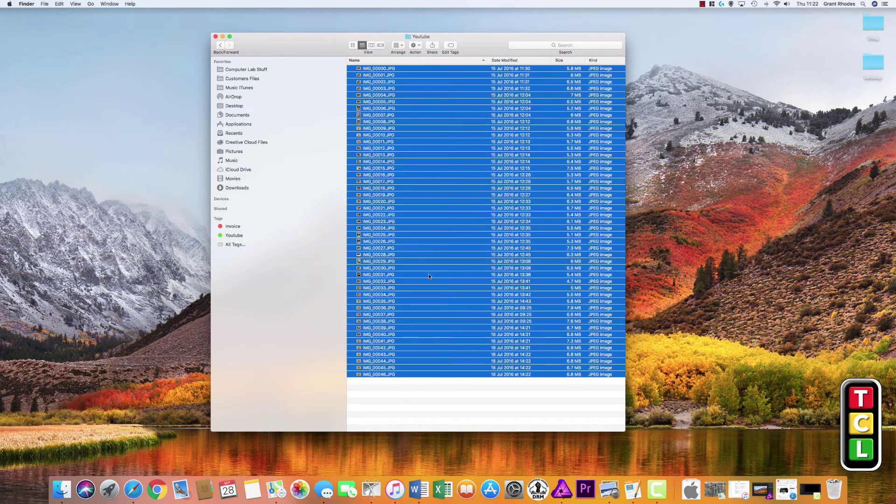
{"action": "right_click", "coordinate": [433, 207]}
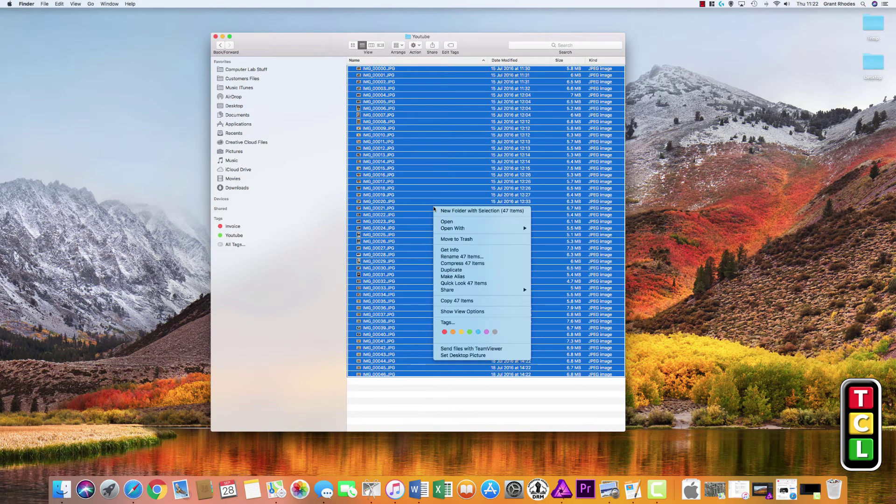
{"action": "left_click", "coordinate": [469, 259]}
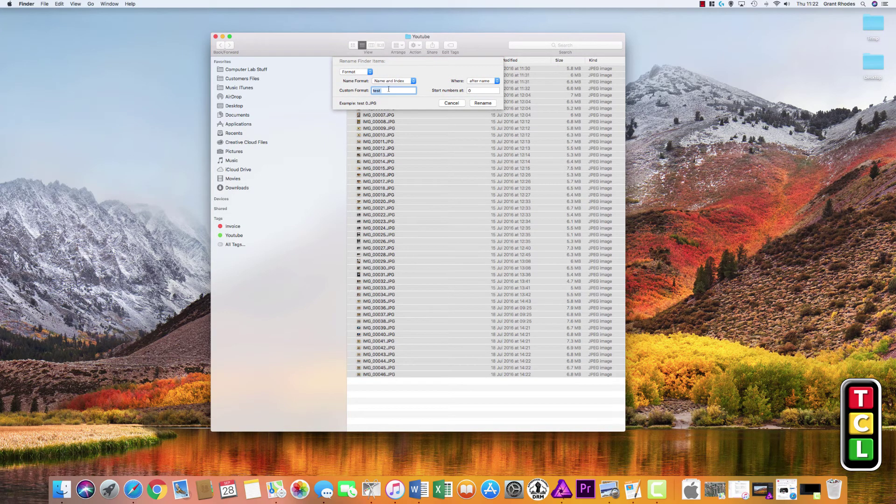
- Set the custom format of the new file names to "MAC Repair"
{"action": "type", "text": "MAC REpai"}
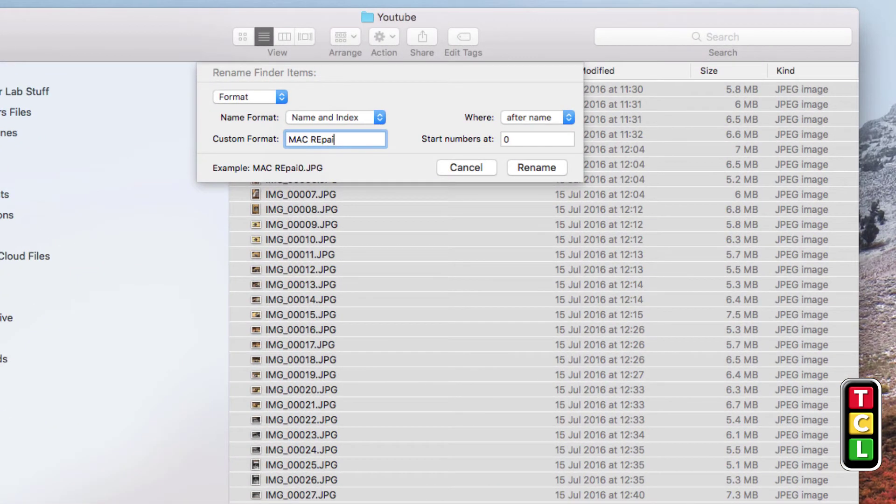
{"action": "key", "text": "BackSpace"}
{"action": "key", "text": "BackSpace"}
{"action": "key", "text": "BackSpace"}
{"action": "key", "text": "BackSpace"}
{"action": "type", "text": "epair"}
- Change the custom format to "MAC_Repair_", with underscores between the words and at the end
{"action": "left_click", "coordinate": [523, 140]}
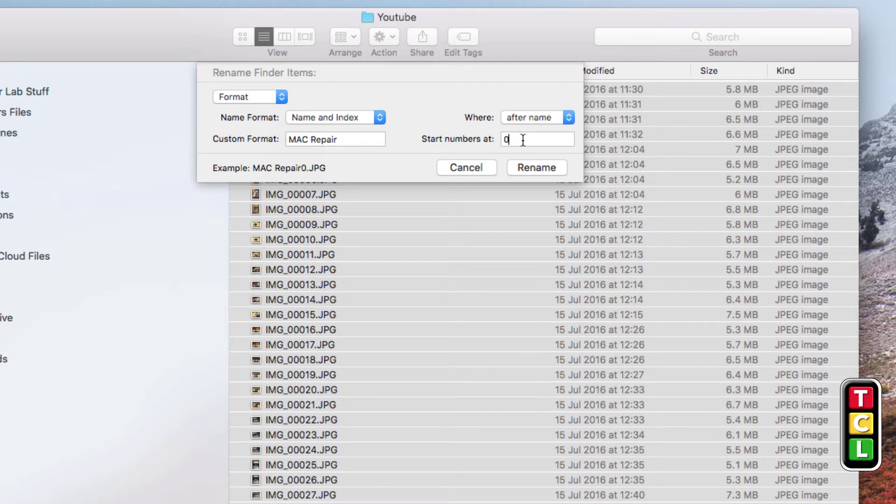
{"action": "double_click", "coordinate": [524, 140]}
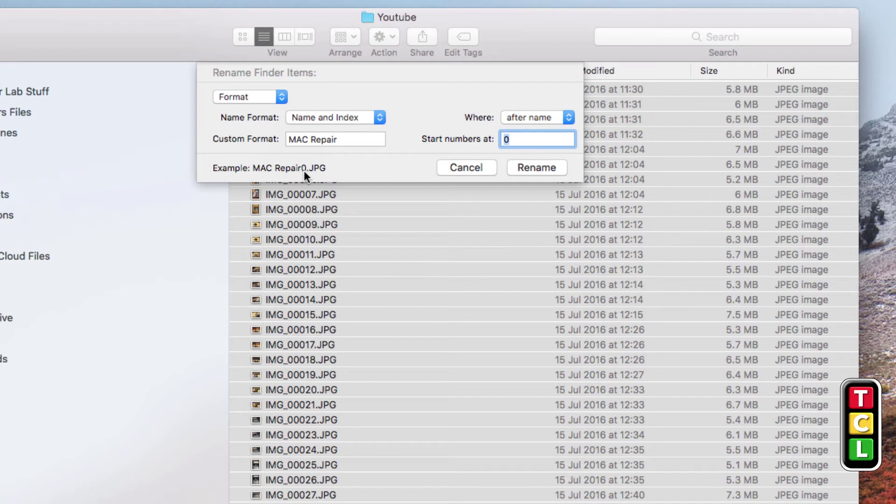
{"action": "left_click", "coordinate": [339, 139]}
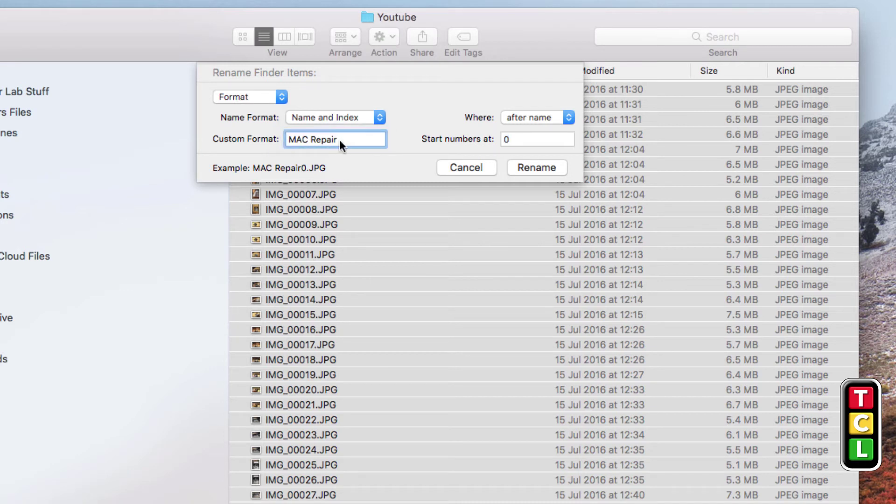
{"action": "key", "text": "BackSpace"}
{"action": "type", "text": "_"}
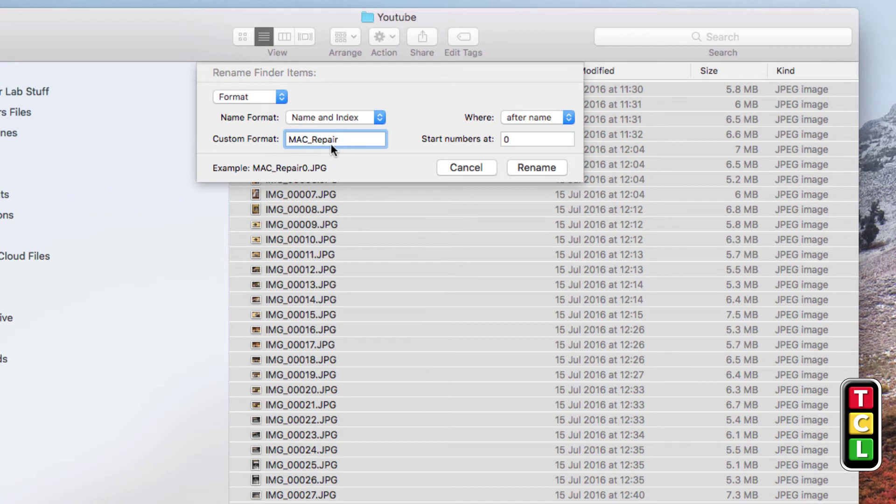
{"action": "type", "text": "_"}
- Place the index before the name and start the numbering at 1
{"action": "left_click", "coordinate": [542, 118]}
{"action": "left_click", "coordinate": [541, 130]}
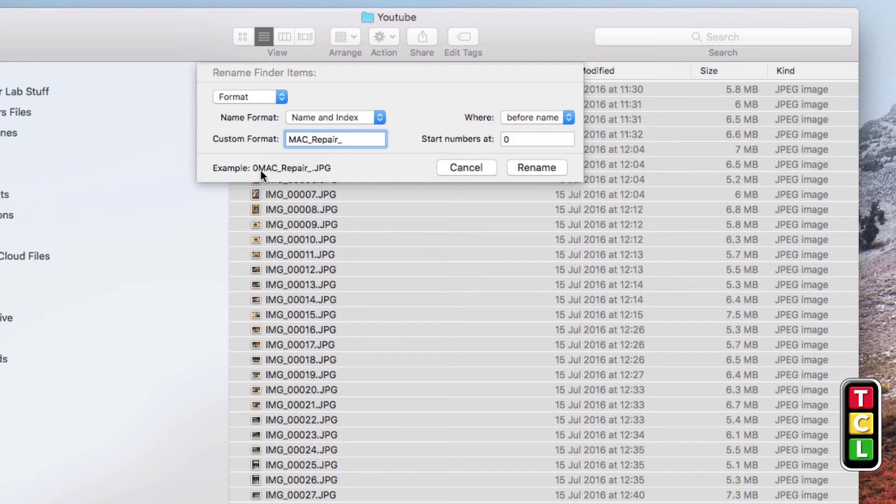
{"action": "left_click", "coordinate": [510, 140]}
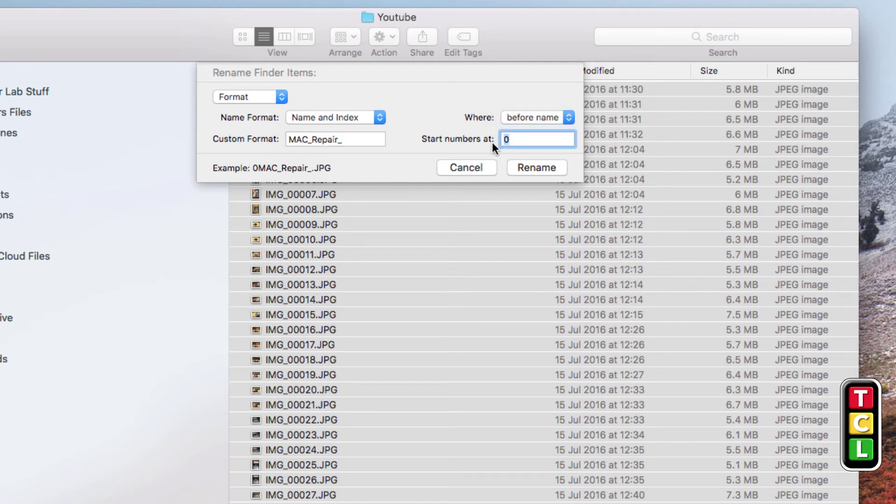
{"action": "type", "text": "1"}
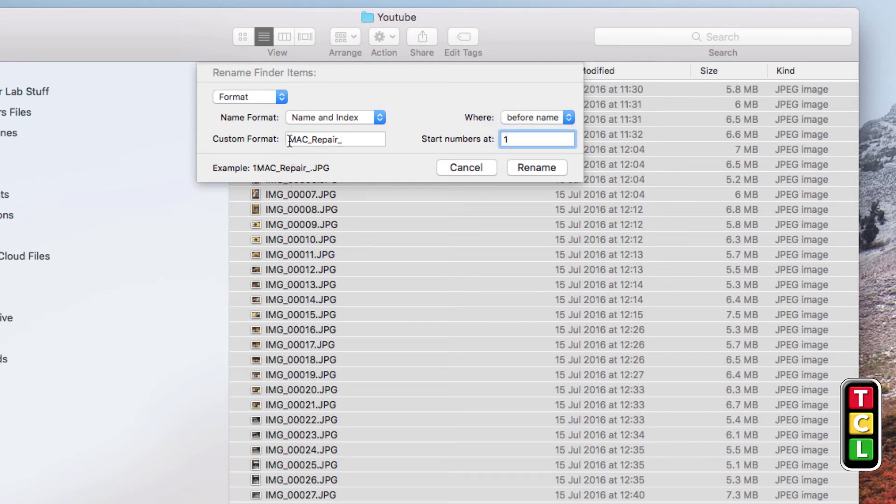
- Change the custom format to " MAC_Repair" with a leading space and no trailing underscore, and rename the selected images
{"action": "left_click", "coordinate": [344, 140]}
{"action": "key", "text": "BackSpace"}
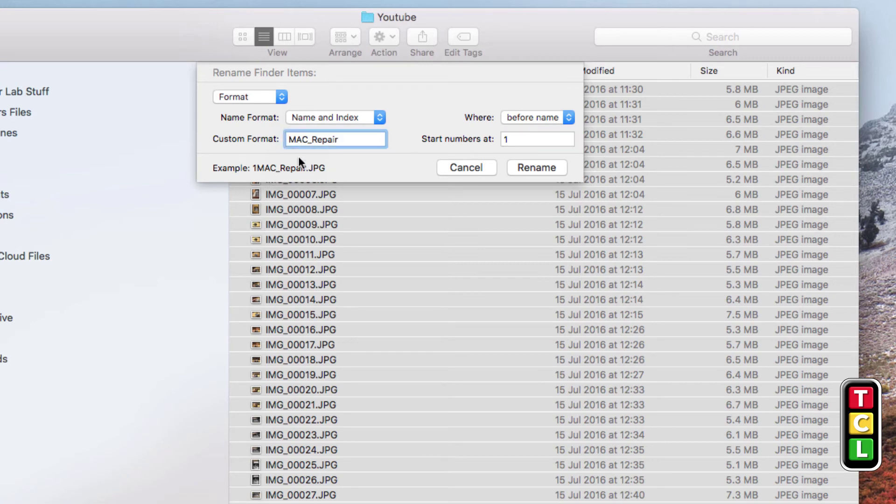
{"action": "left_click", "coordinate": [292, 138]}
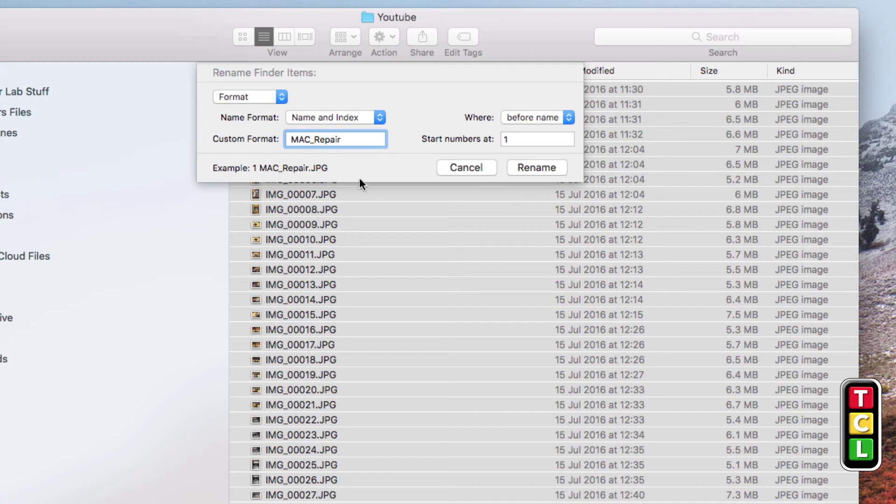
{"action": "left_click", "coordinate": [535, 167]}
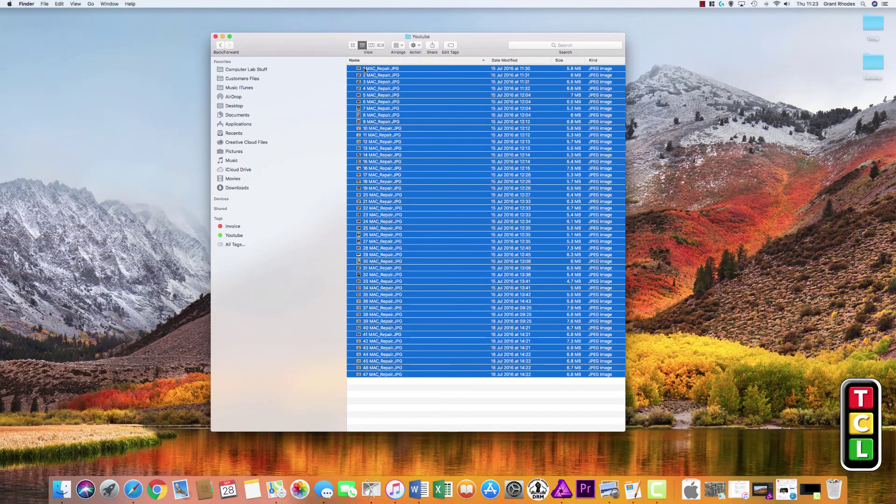
- Check the renamed files in the list and preview 8 MAC_Repair.JPG and 13 MAC_Repair.JPG with Quick Look
{"action": "left_click", "coordinate": [365, 69]}
{"action": "left_click", "coordinate": [367, 75]}
{"action": "left_click", "coordinate": [370, 88]}
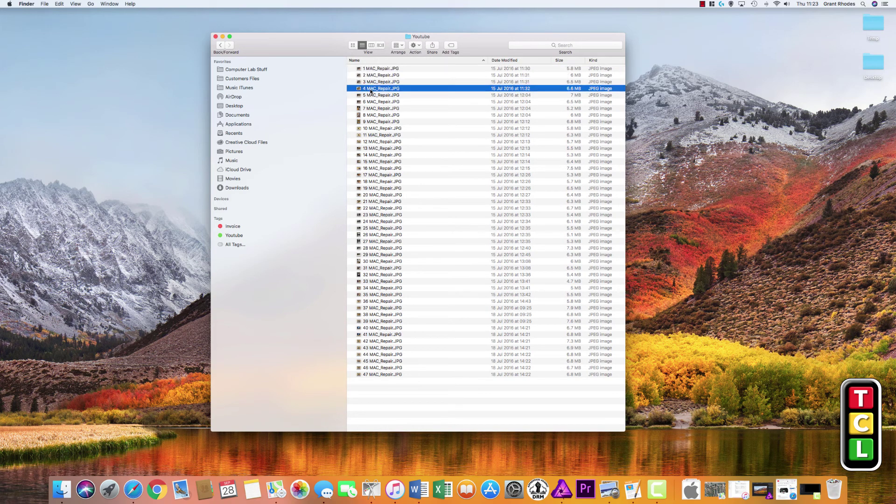
{"action": "left_click", "coordinate": [371, 95]}
{"action": "left_click", "coordinate": [372, 115]}
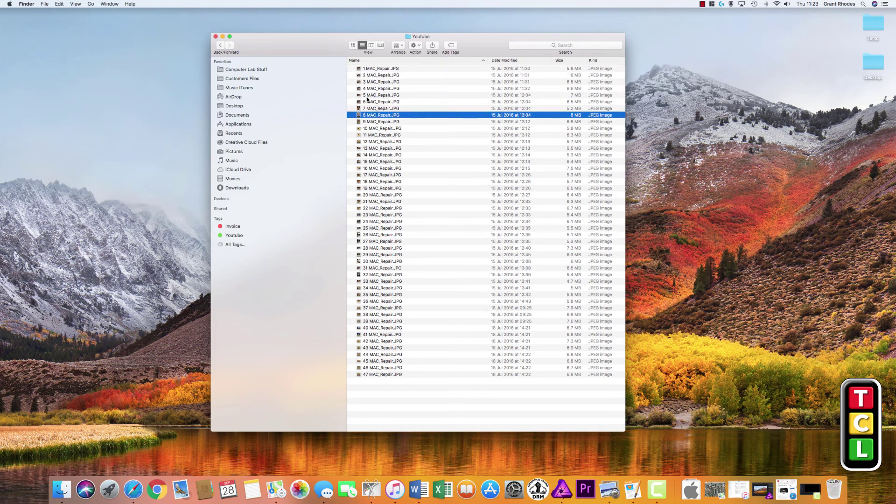
{"action": "key", "text": "space"}
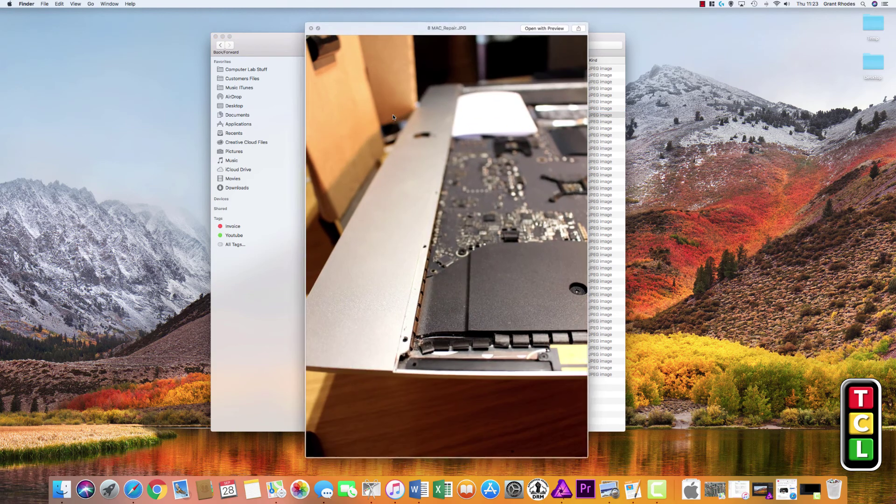
{"action": "key", "text": "space"}
{"action": "left_click", "coordinate": [385, 148]}
{"action": "key", "text": "space"}
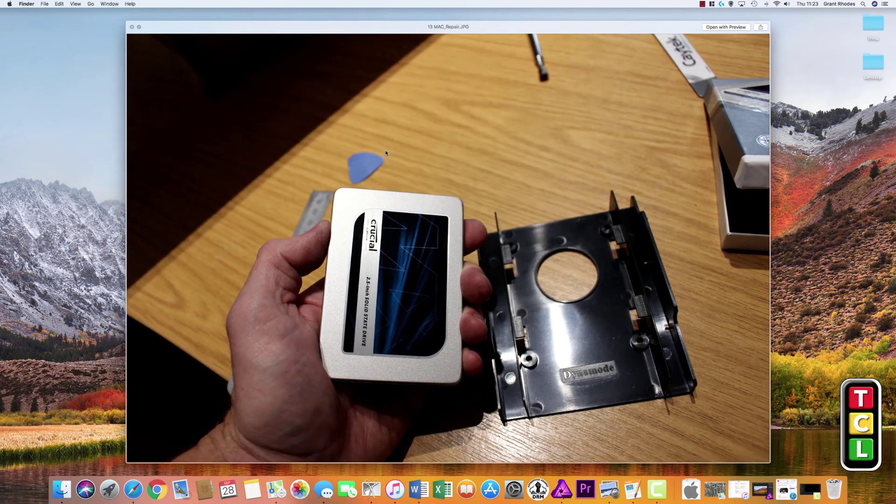
{"action": "key", "text": "space"}
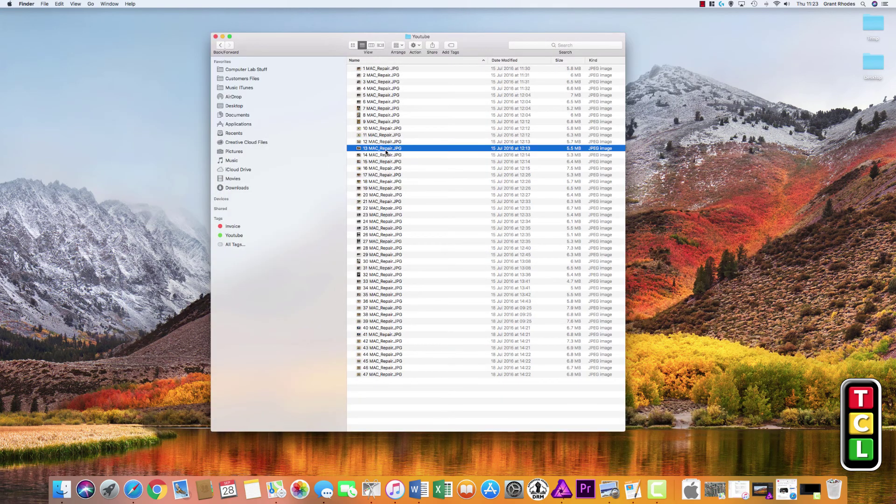